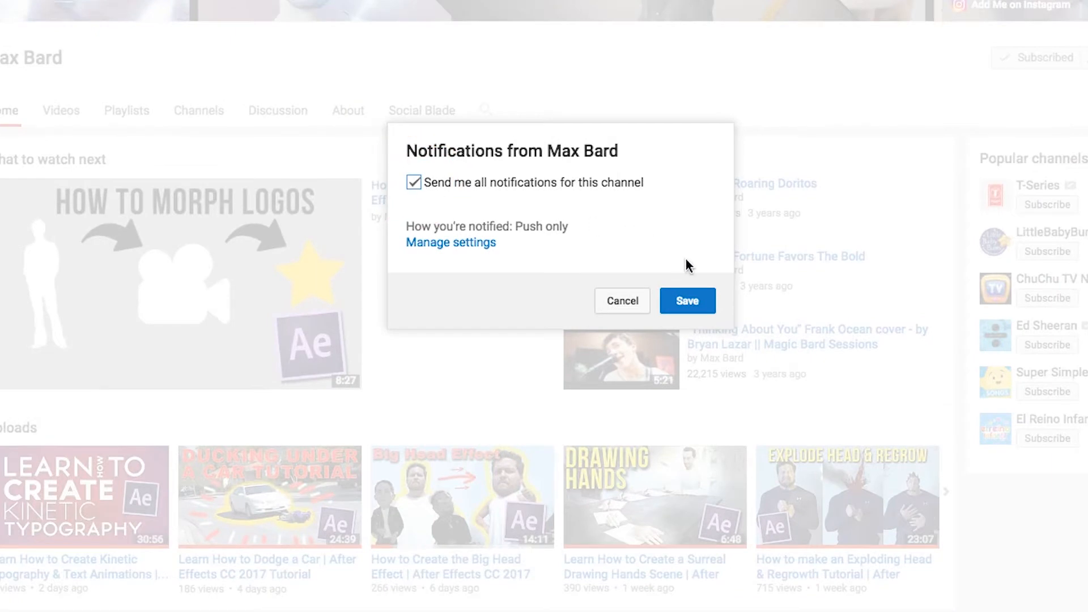
- Save the setting to receive all notifications for the channel
click(698, 300)
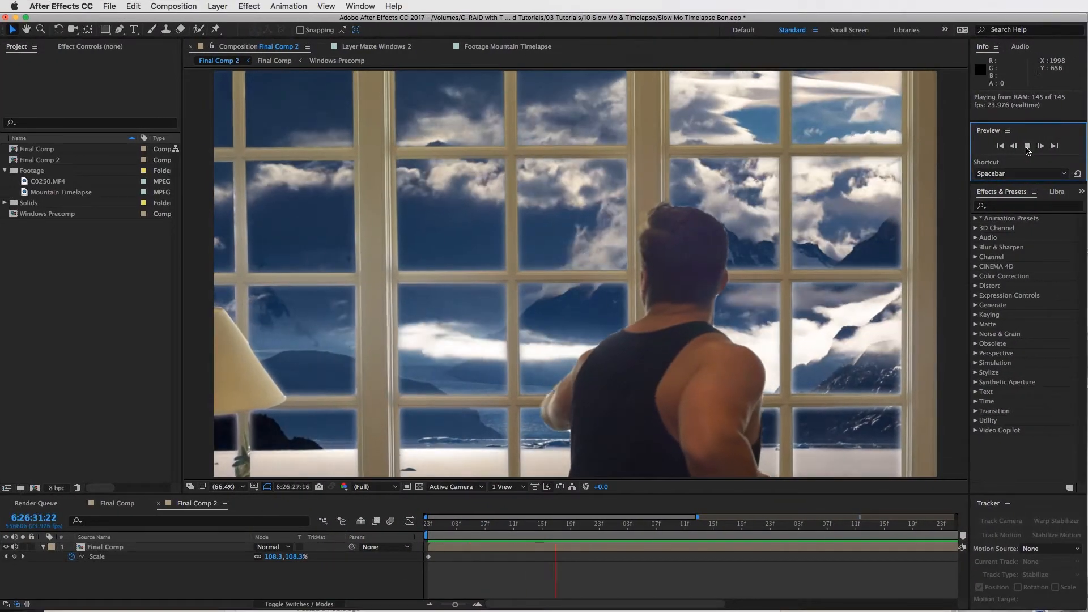
- Stop the final composition's preview, open the C0250.MP4 source footage and scrub through the man's movement at the window
click(667, 567)
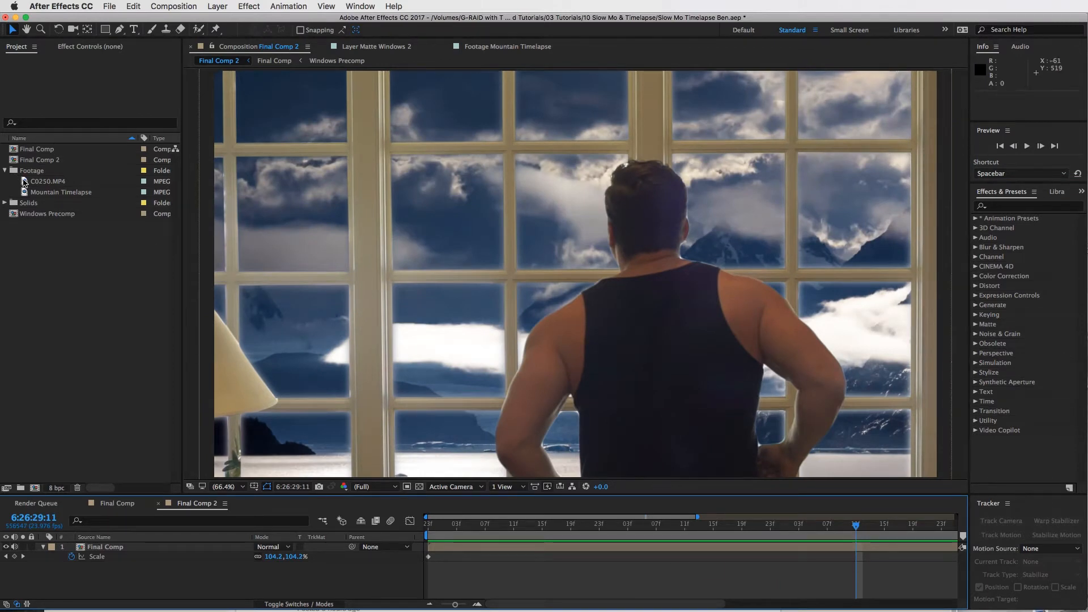
double_click(26, 182)
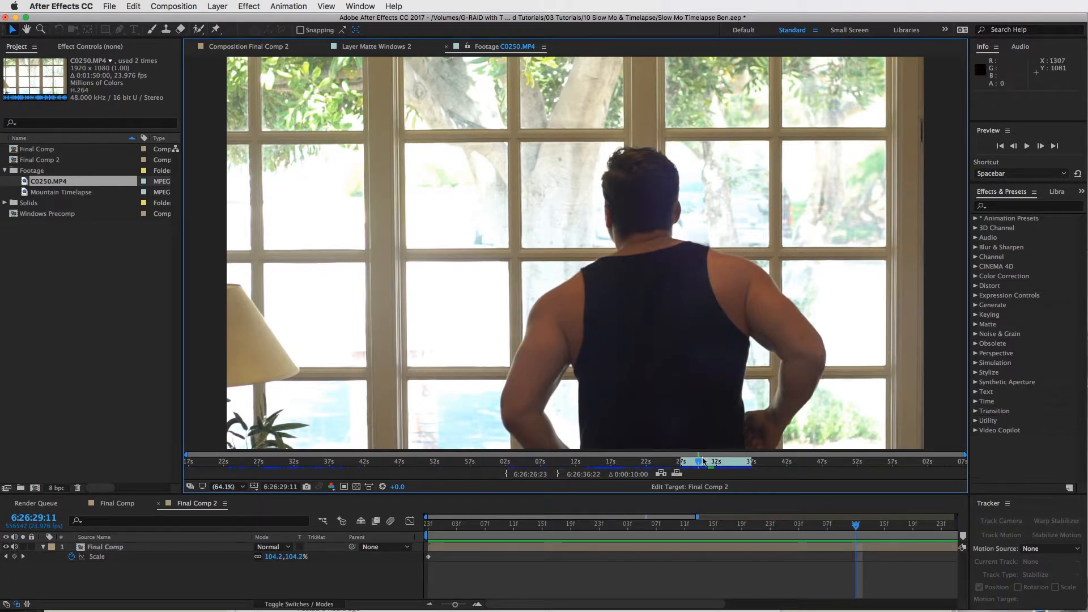
click(706, 463)
mouse_move(707, 464)
mouse_down()
mouse_move(741, 464)
mouse_move(718, 466)
mouse_up()
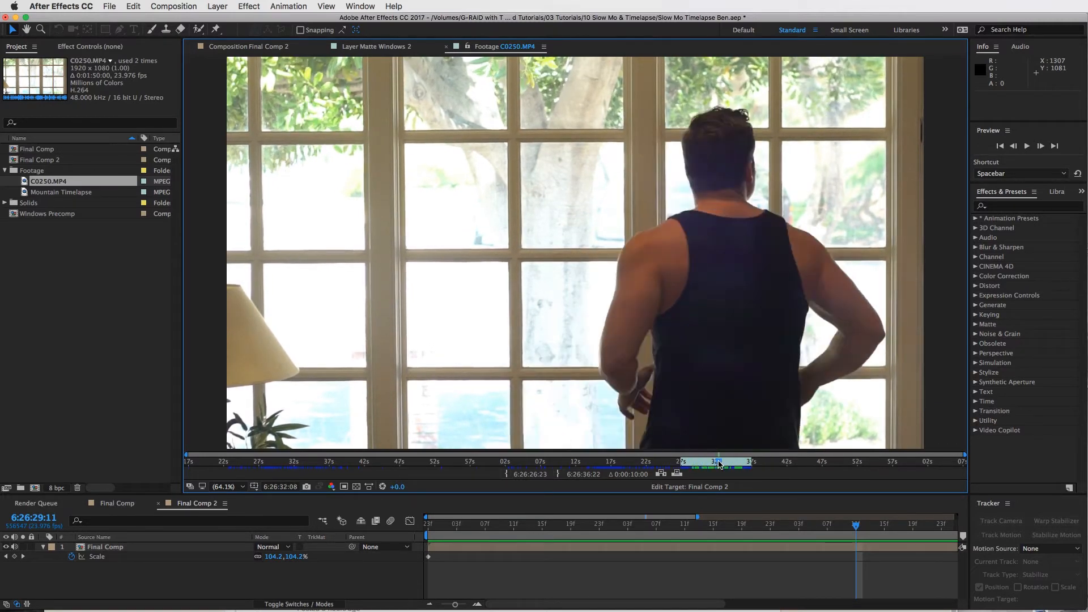
- Create a new composition from the C0250.MP4 footage, scrub through it and return to its first frame
click(25, 182)
drag(24, 181, 34, 488)
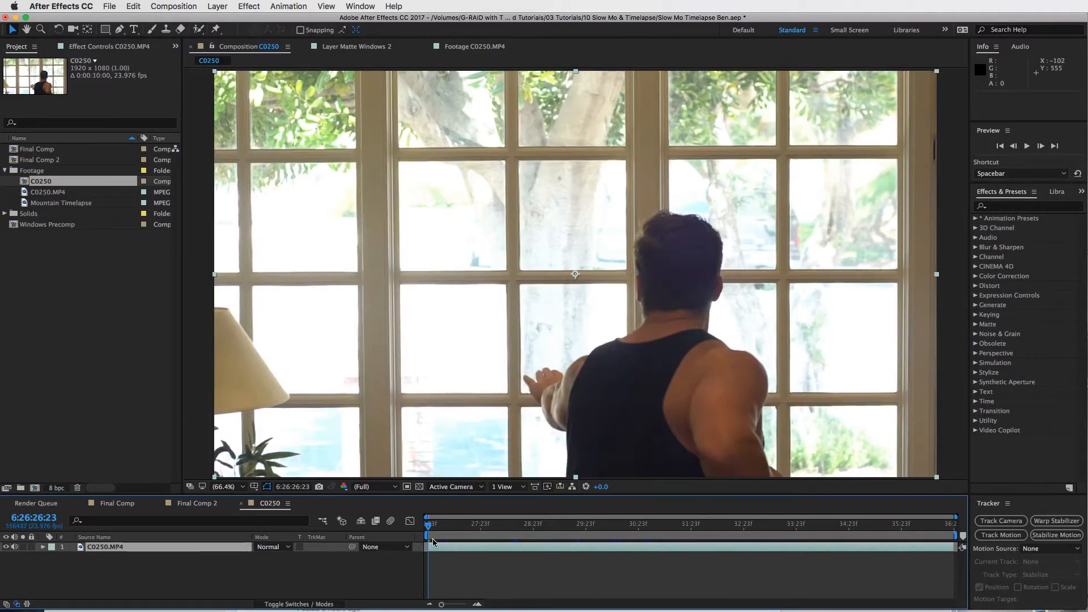
drag(444, 530, 591, 521)
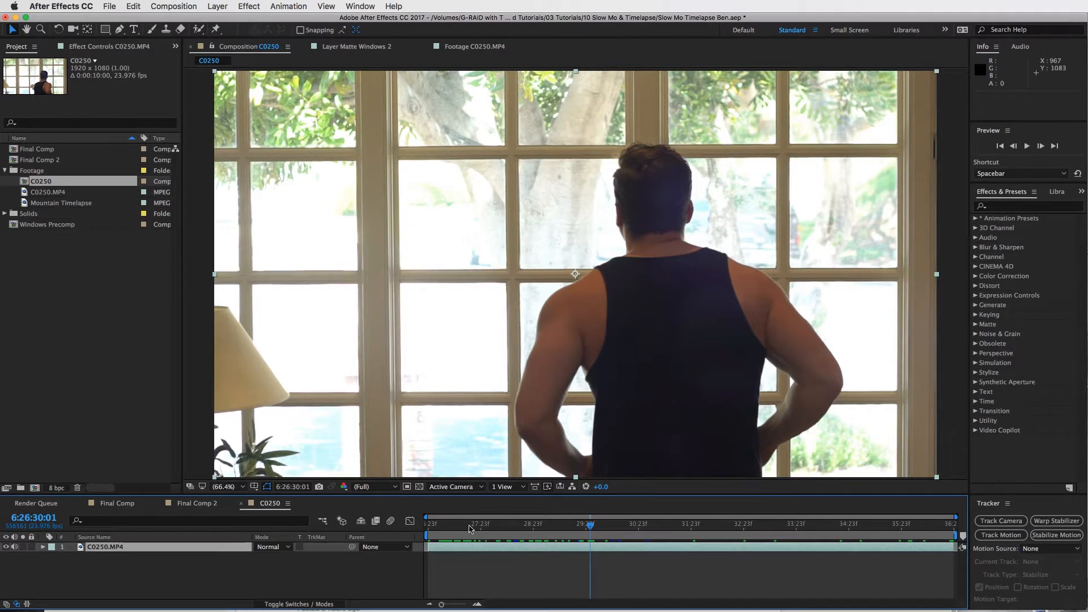
drag(461, 527, 428, 524)
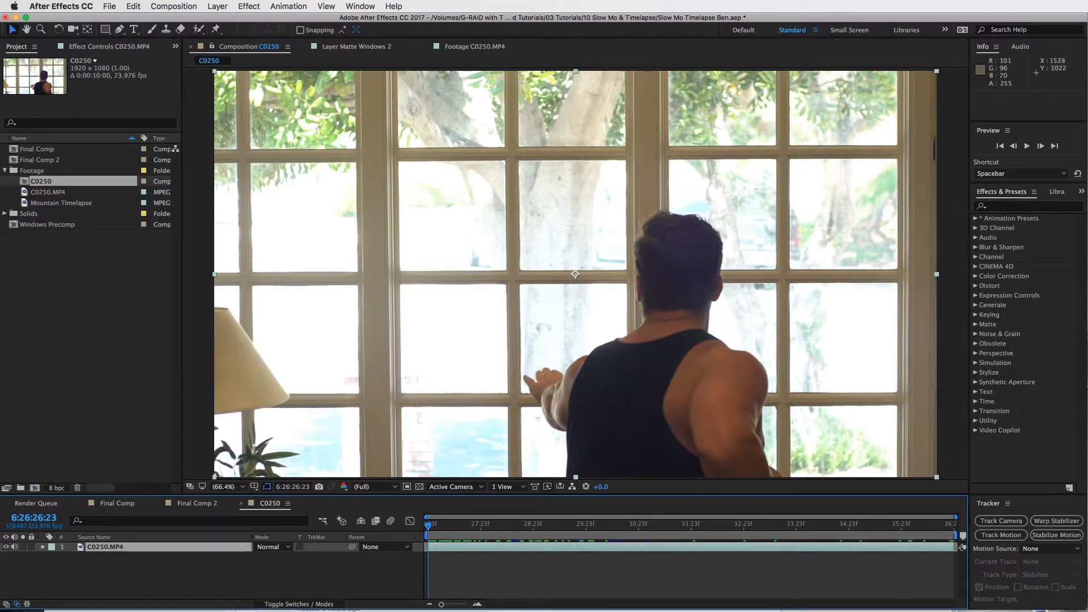
- Track the C0250.MP4 layer's position forward, with the track point on the window frame corner beside the wide vertical post
click(993, 535)
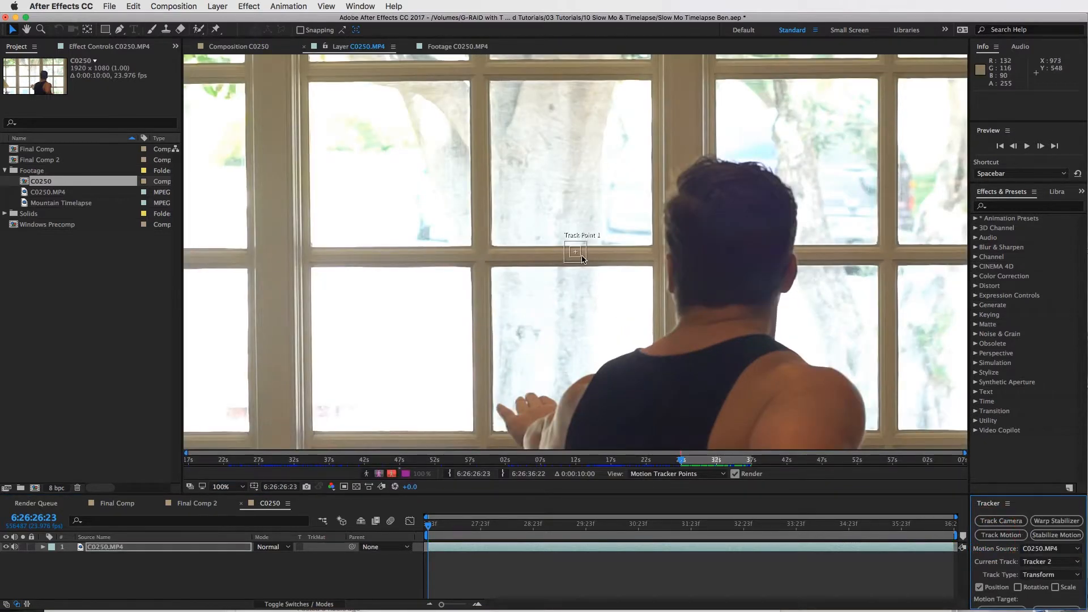
drag(580, 257, 276, 275)
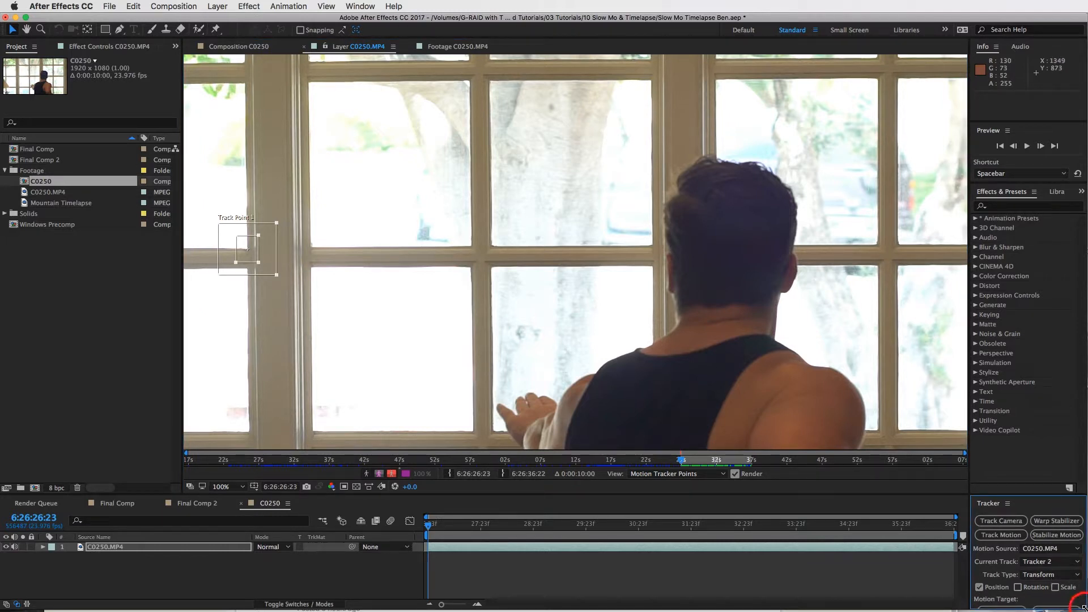
drag(1085, 608, 1085, 611)
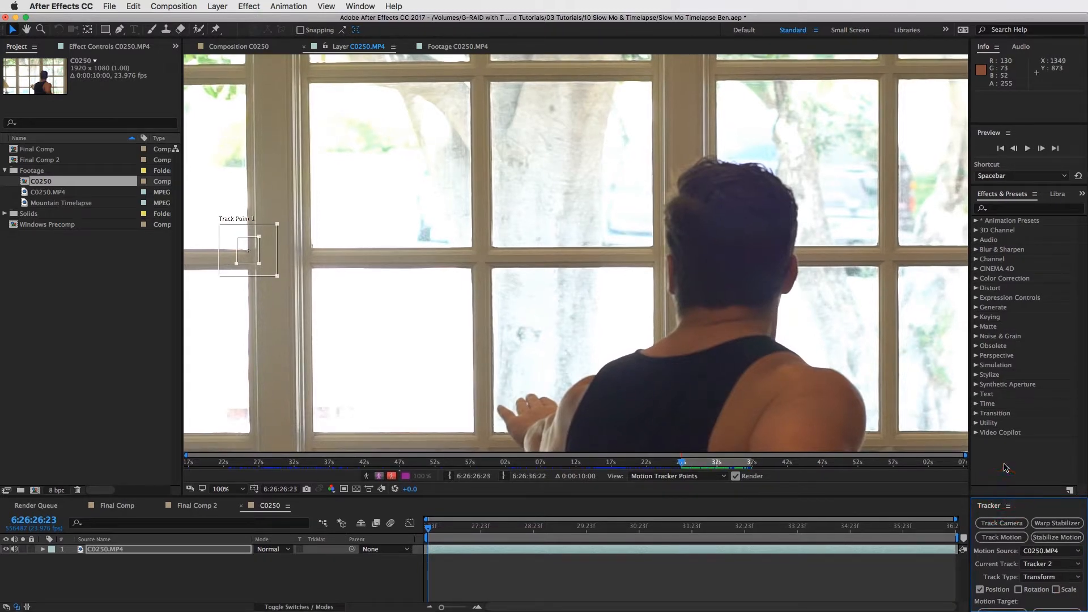
drag(987, 497, 987, 458)
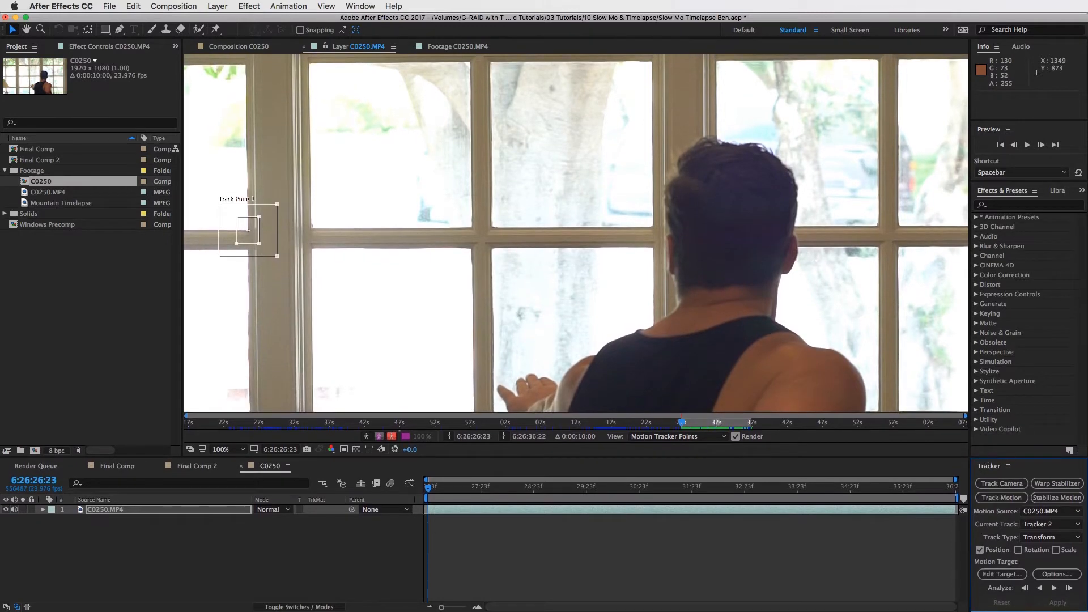
click(1055, 588)
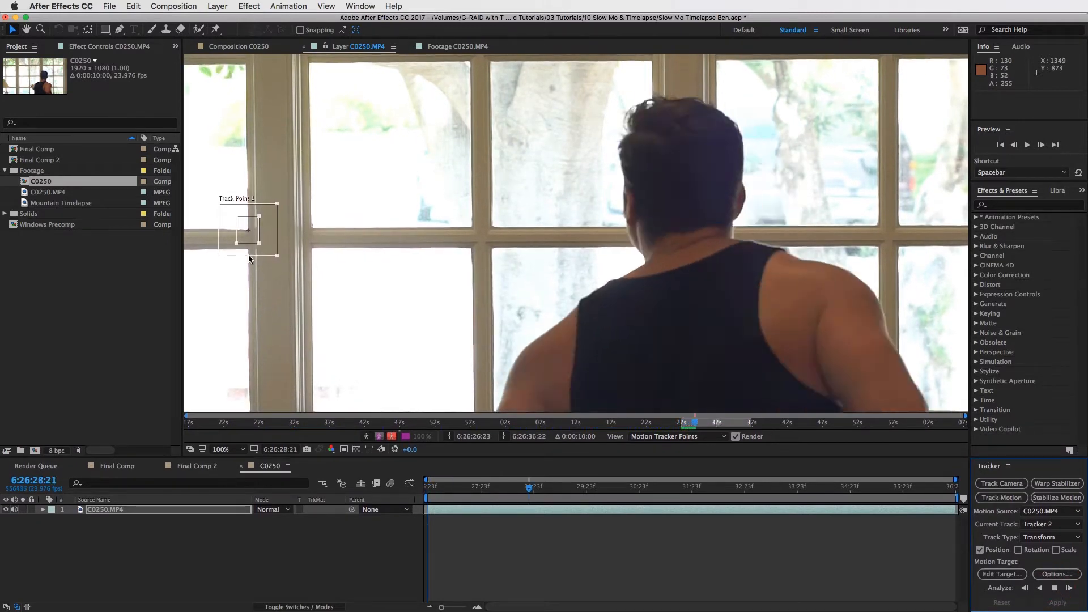
- Create a null object and set it as the tracker's motion target
click(218, 7)
mouse_move(216, 21)
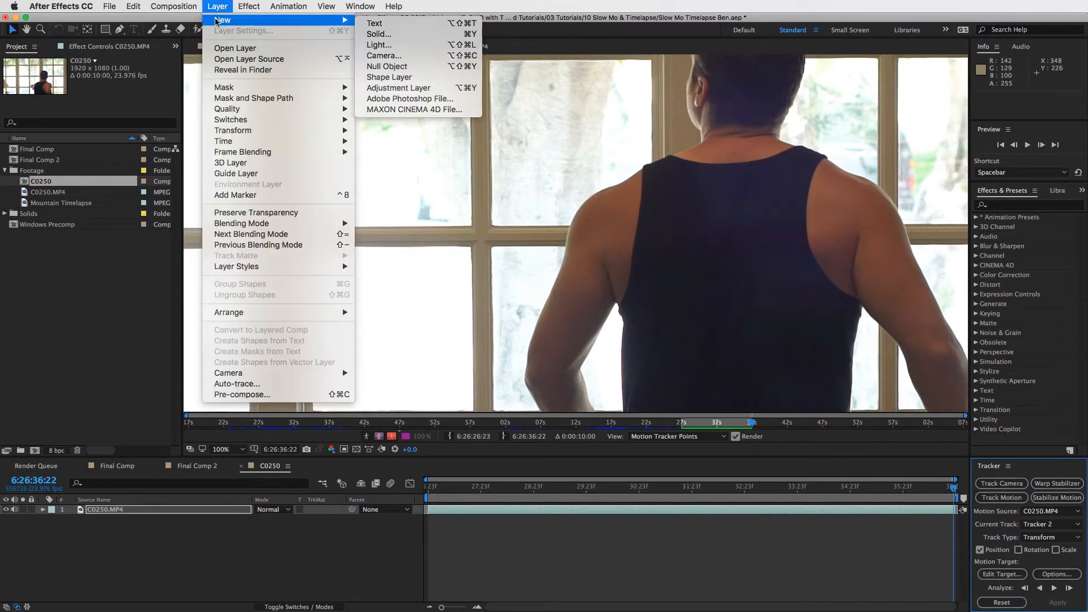
click(445, 66)
click(993, 576)
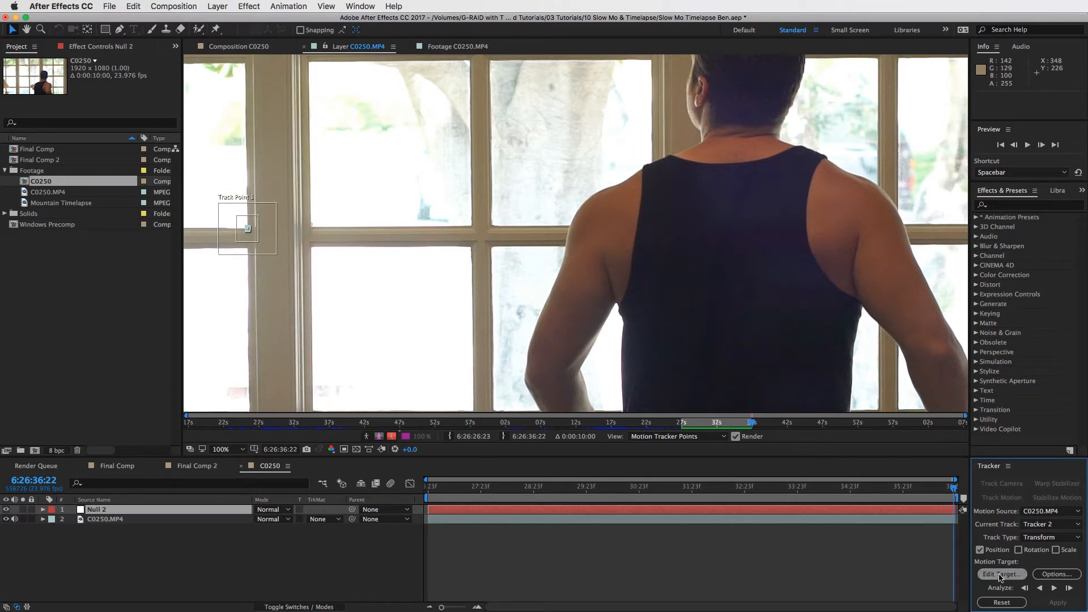
drag(859, 367, 822, 270)
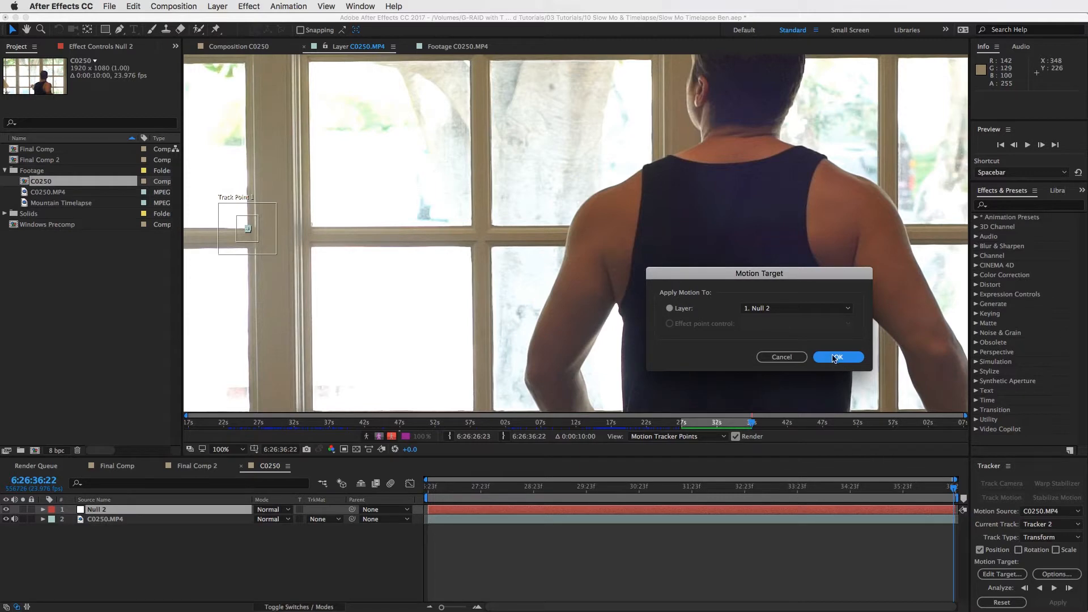
click(837, 357)
- Apply the tracked motion to the null in X and Y and check its keyframed properties
click(1057, 602)
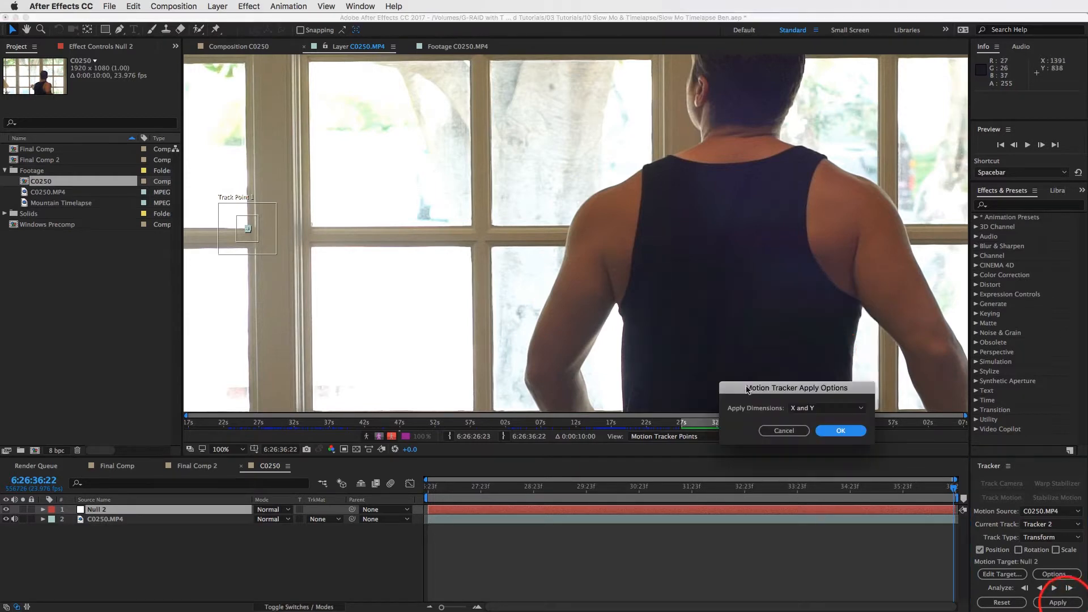
click(841, 432)
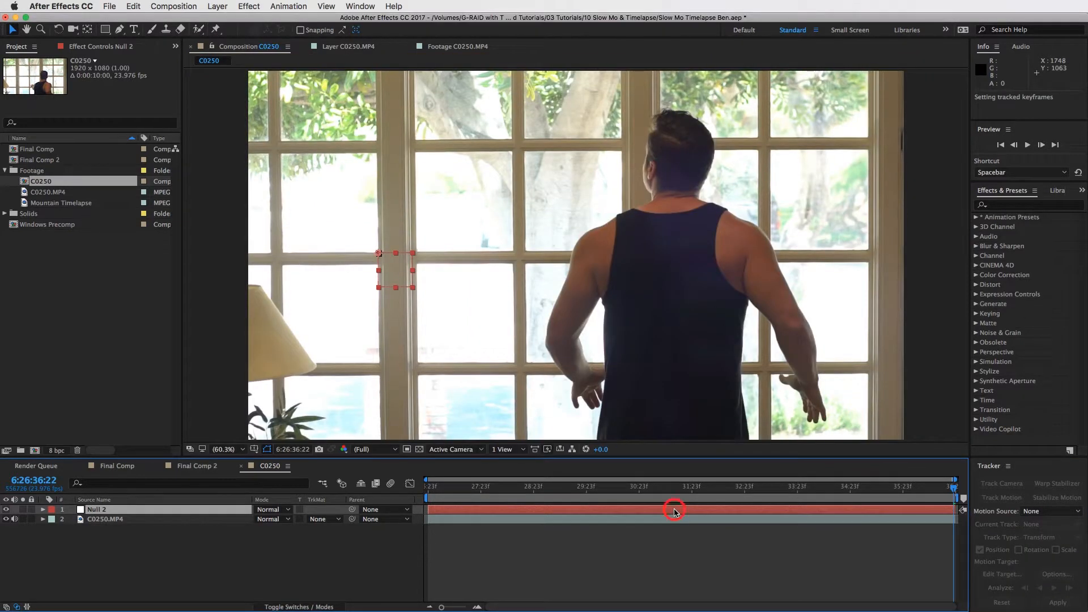
click(674, 511)
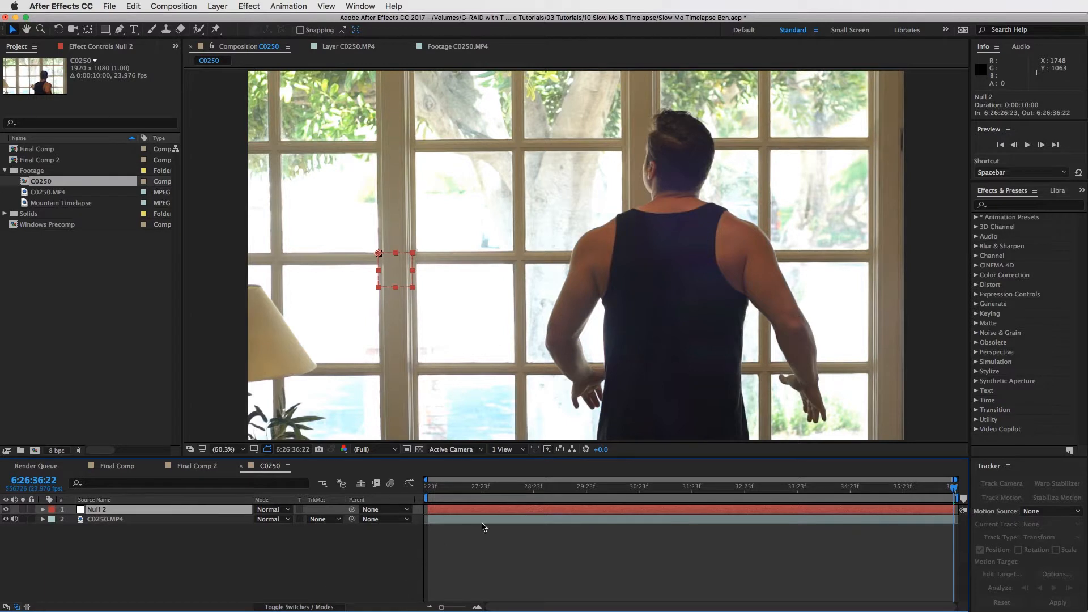
key(u)
key(u)
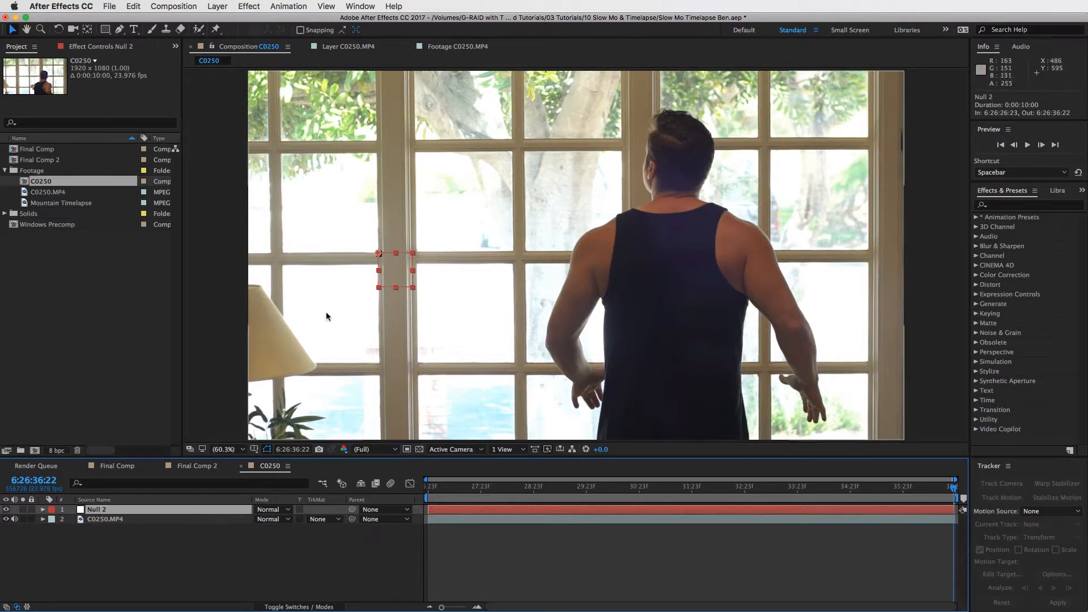
- Create a white 1920 x 1080 px solid layer and hide it so the window footage shows
click(218, 6)
mouse_move(227, 20)
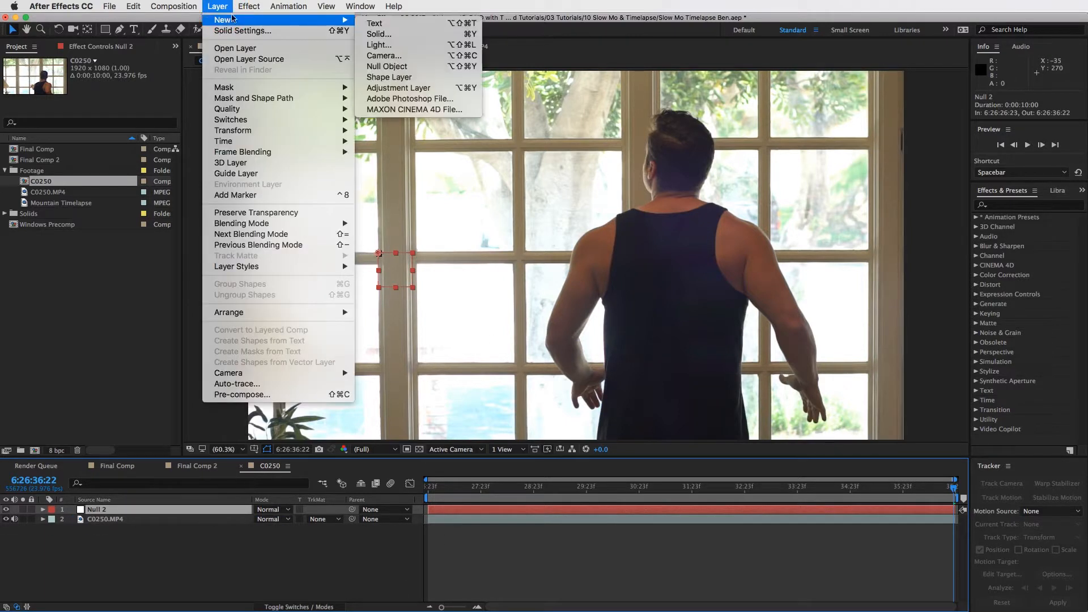
click(385, 34)
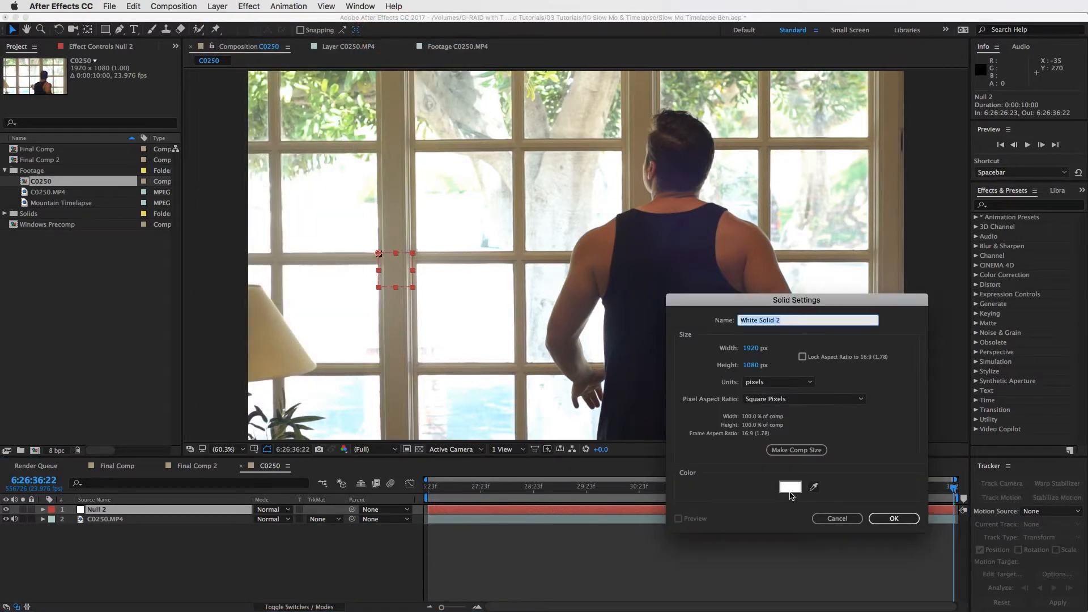
click(899, 518)
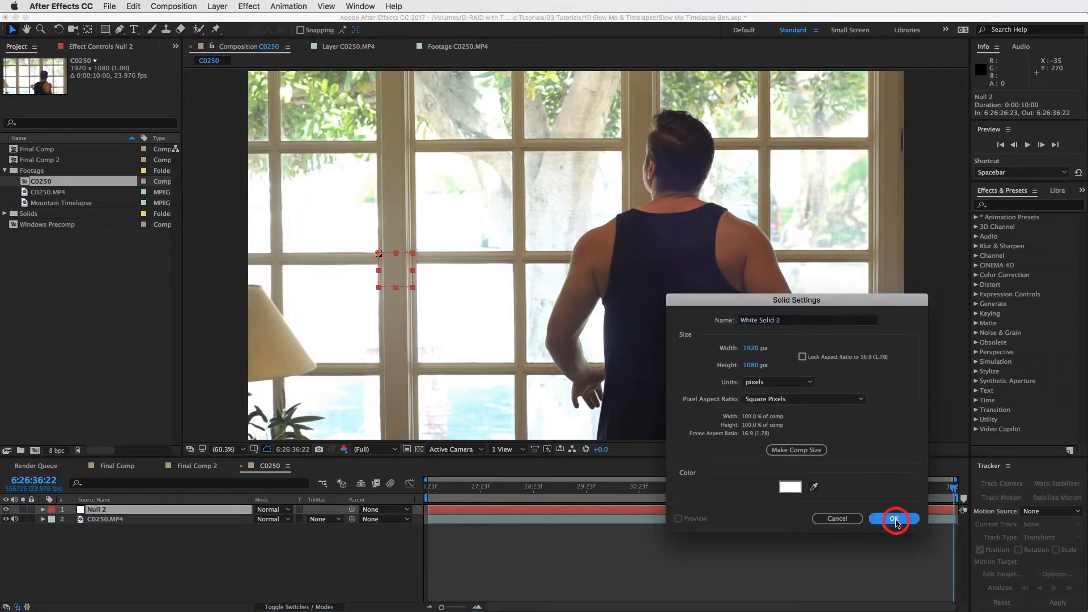
click(6, 509)
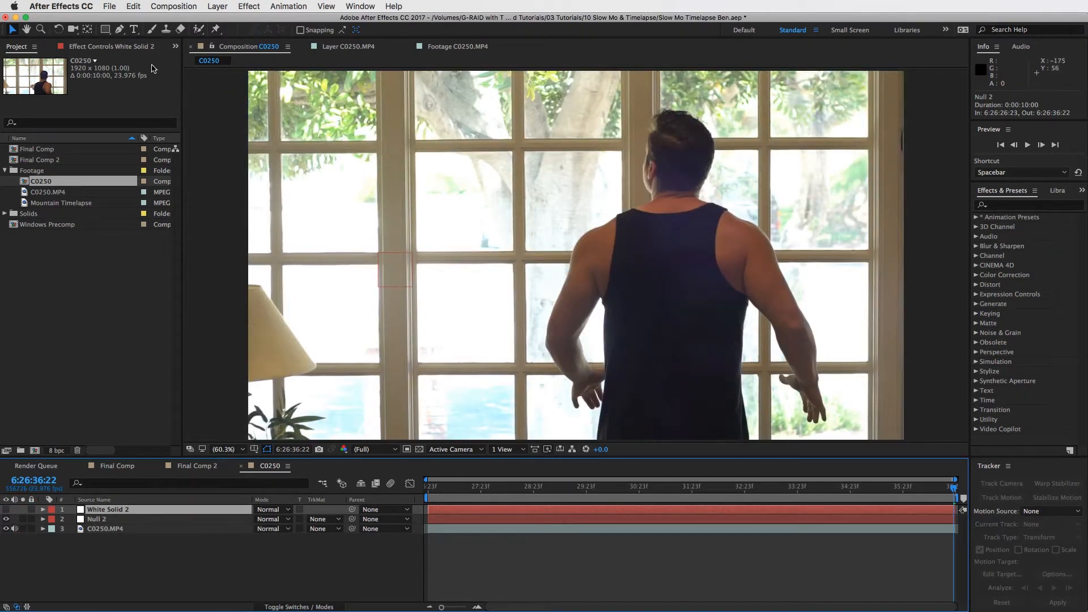
- Draw a separate closed Pen tool mask around each window pane on the hidden white solid
click(121, 31)
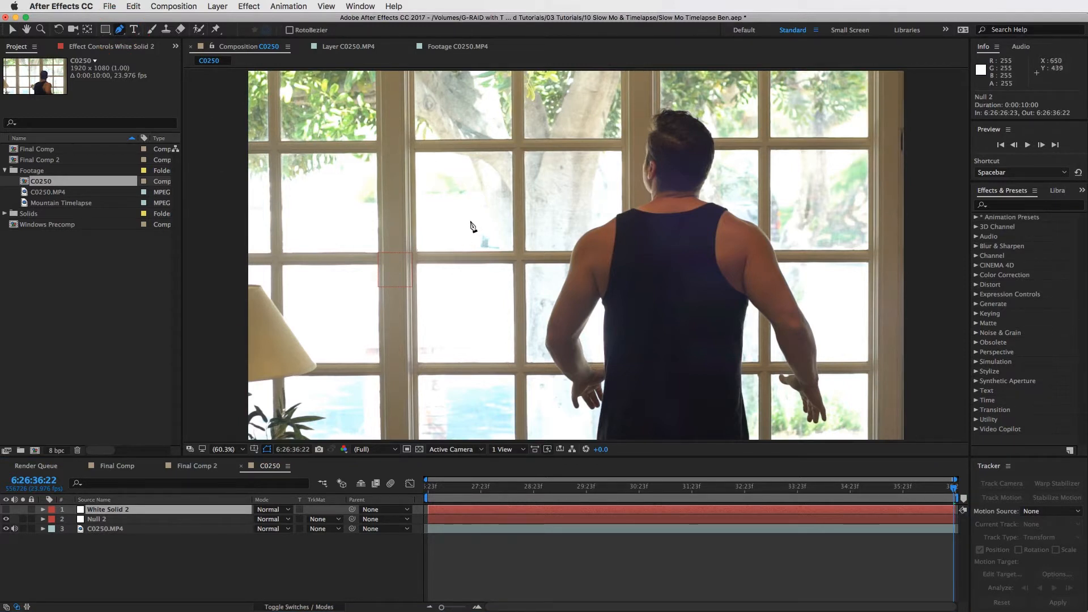
key(slash)
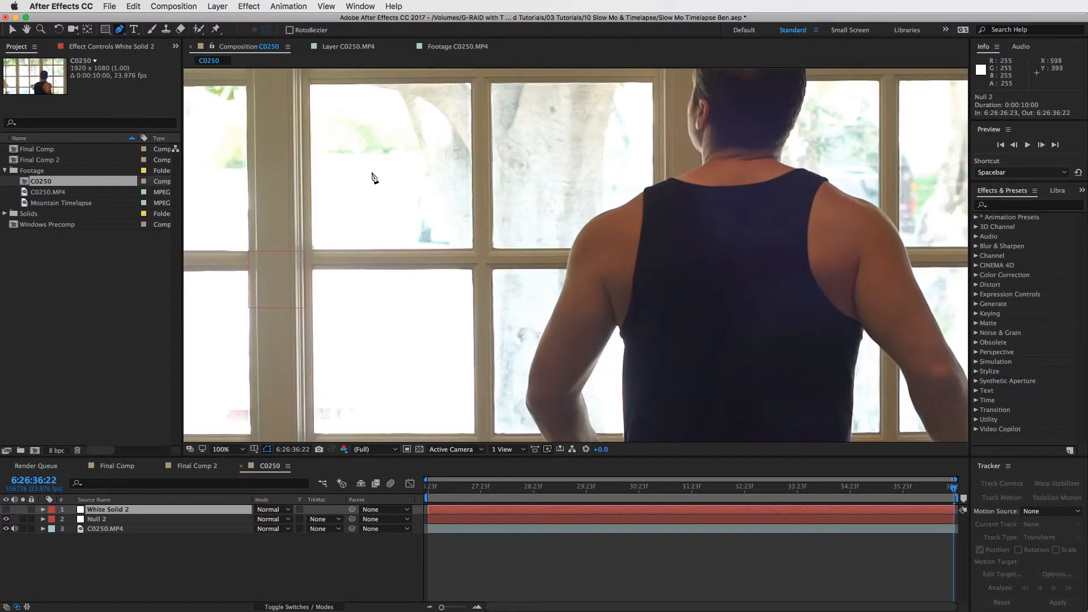
mouse_move(361, 125)
mouse_down()
mouse_move(457, 213)
mouse_move(449, 224)
mouse_up()
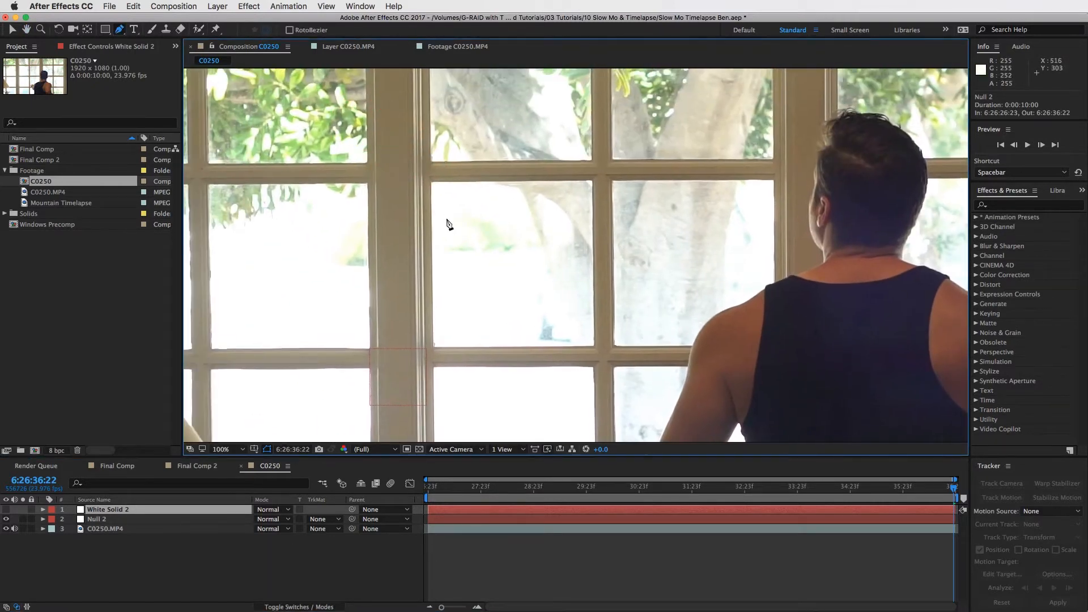
click(431, 181)
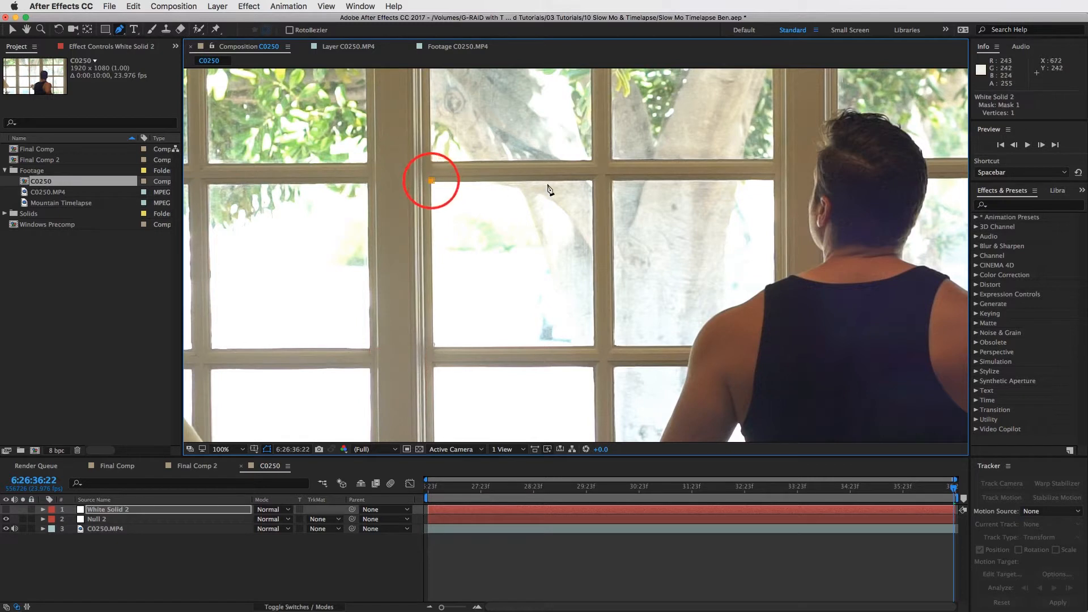
click(592, 181)
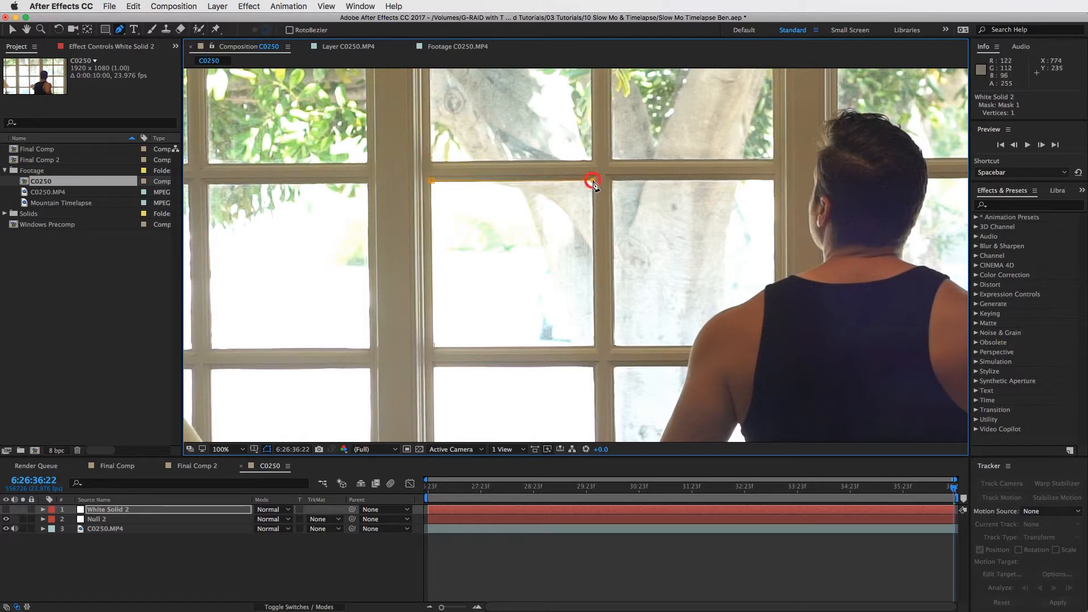
click(594, 346)
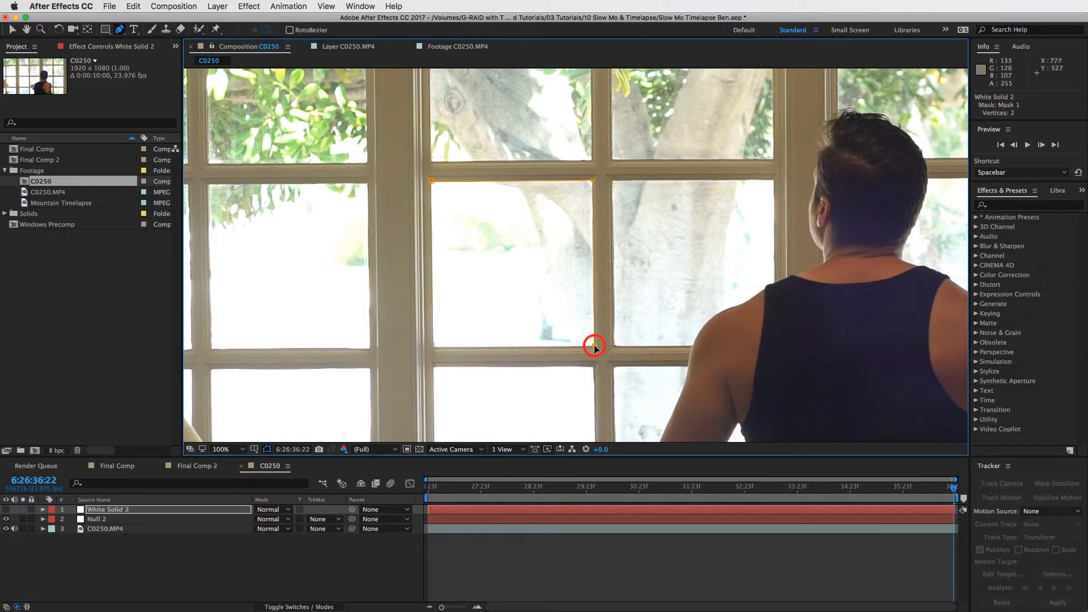
click(435, 351)
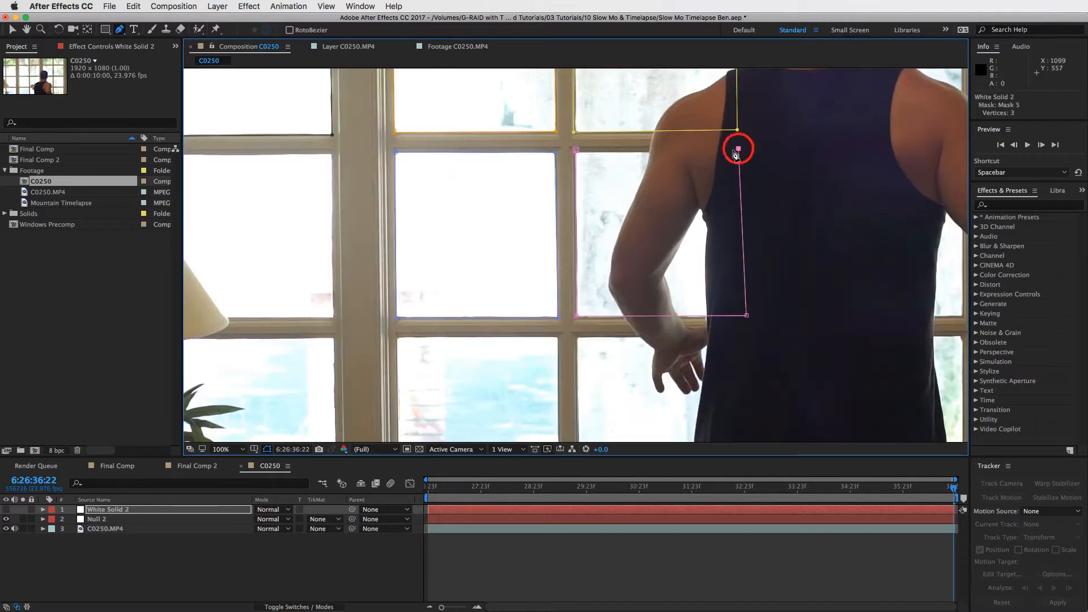
click(737, 150)
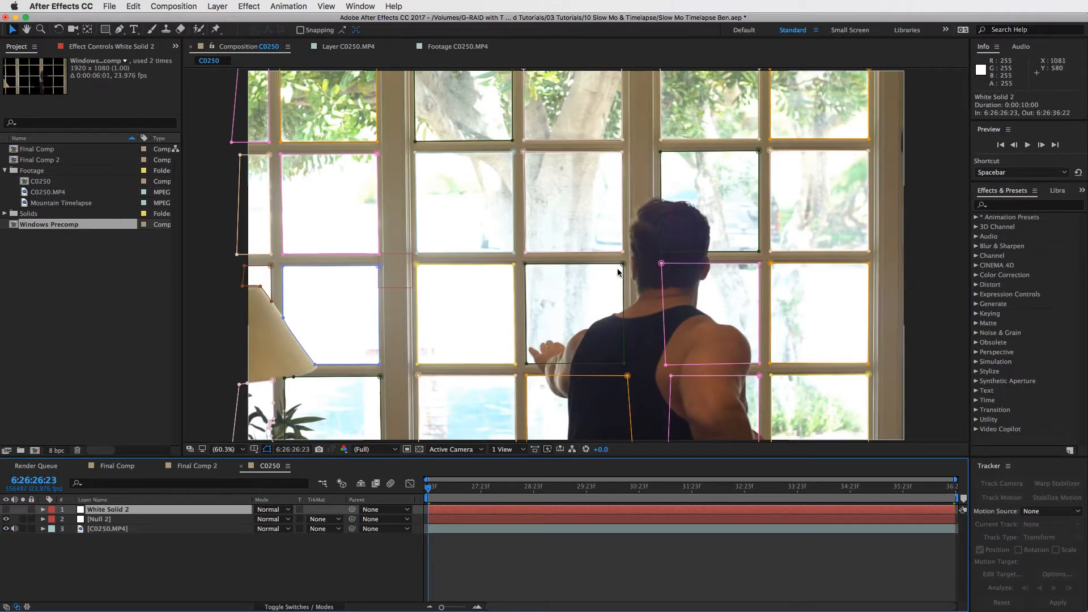
- Toggle the white solid's visibility to compare its pane masks with the footage, leaving the solid hidden
click(5, 509)
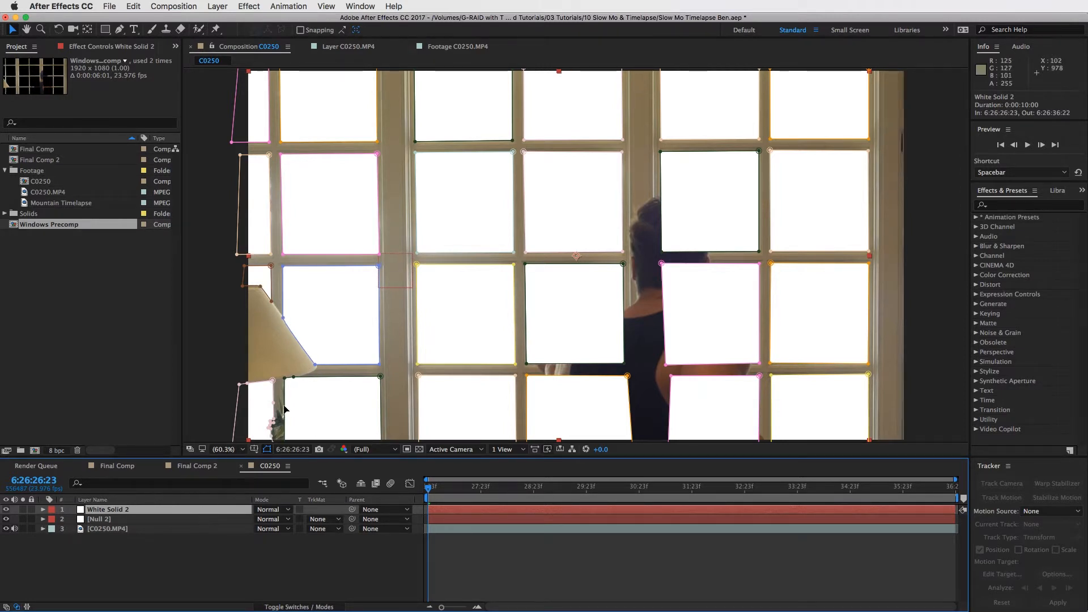
click(6, 510)
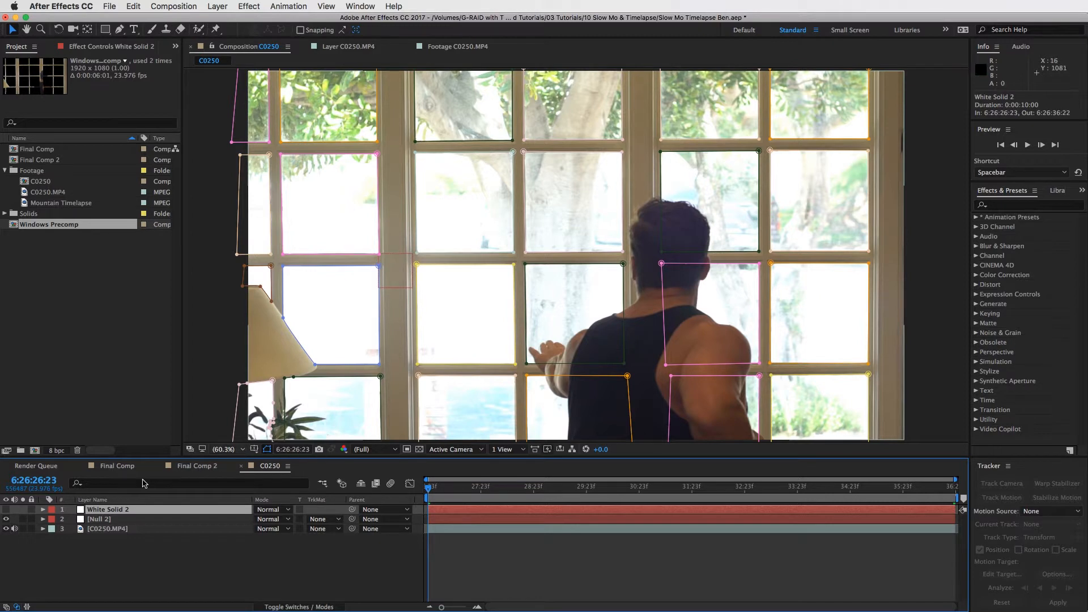
click(6, 509)
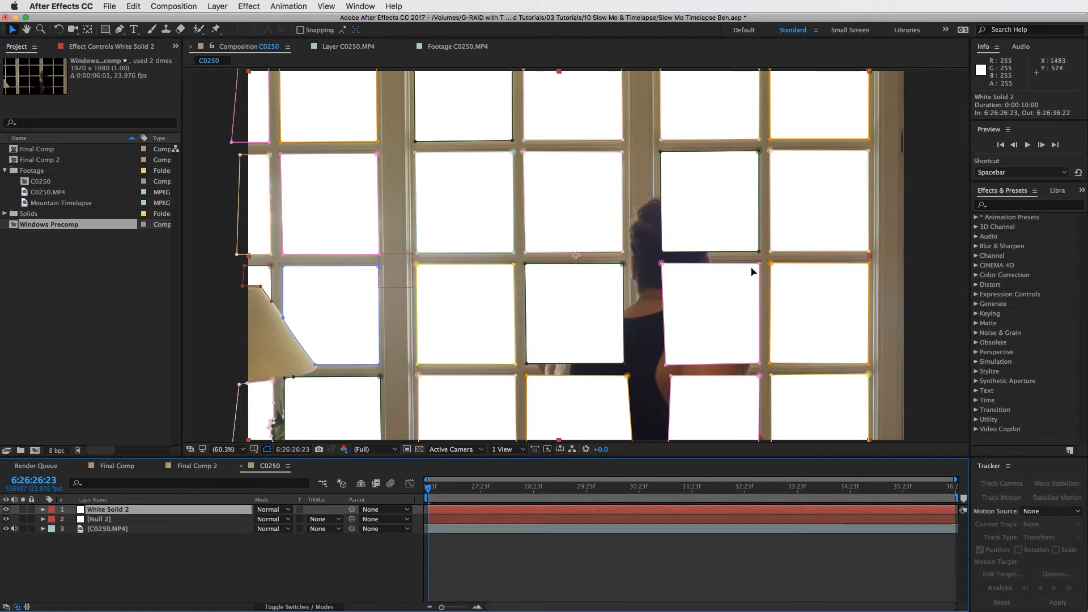
click(6, 510)
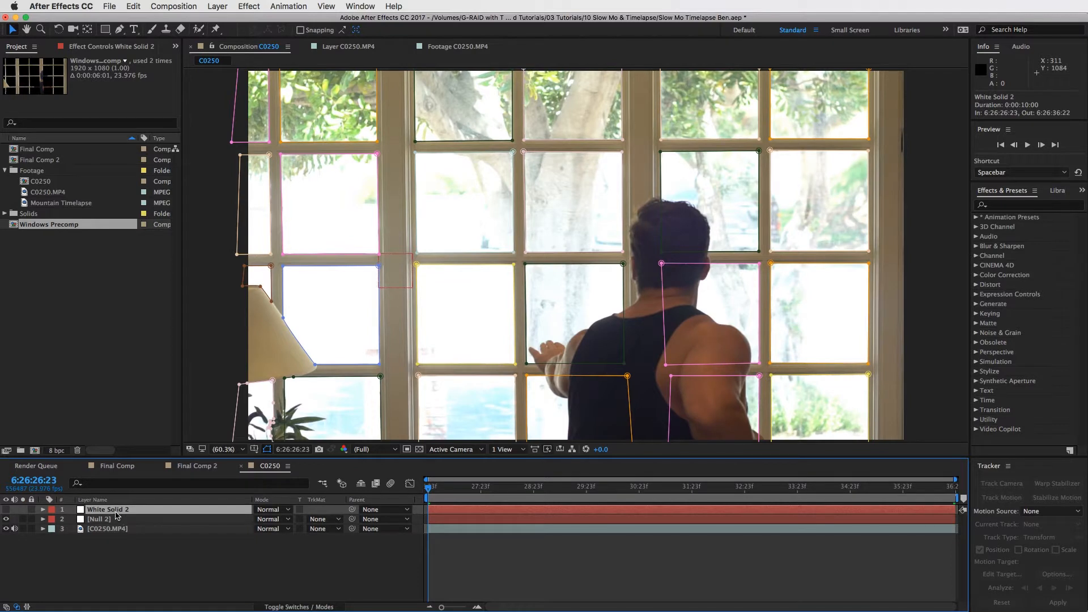
- Parent the white solid to the Null 2 layer and move the null above it in the layer stack
drag(351, 509, 102, 520)
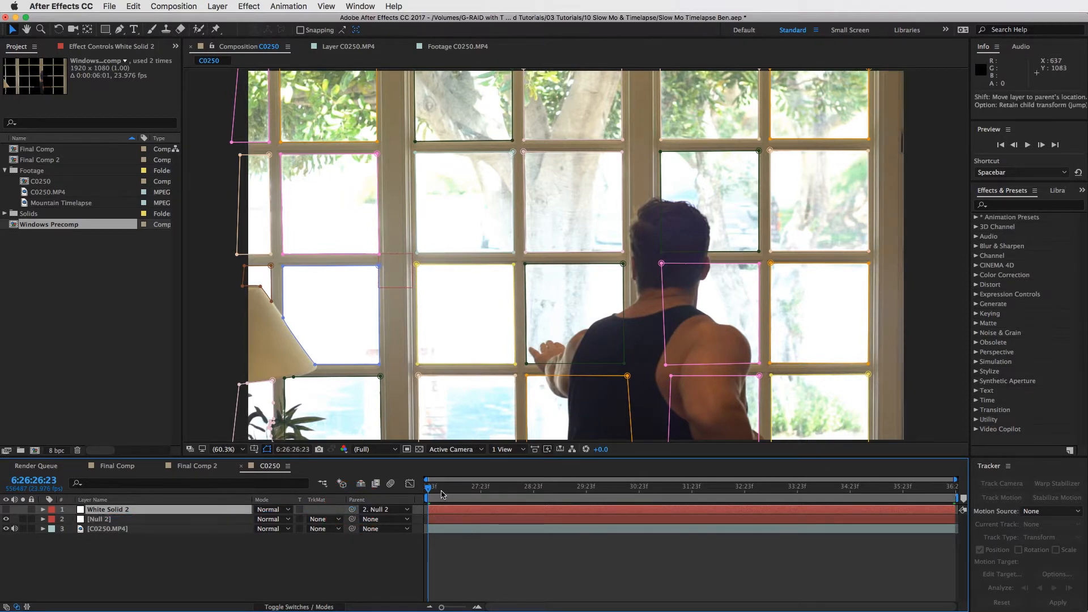
drag(442, 490, 670, 500)
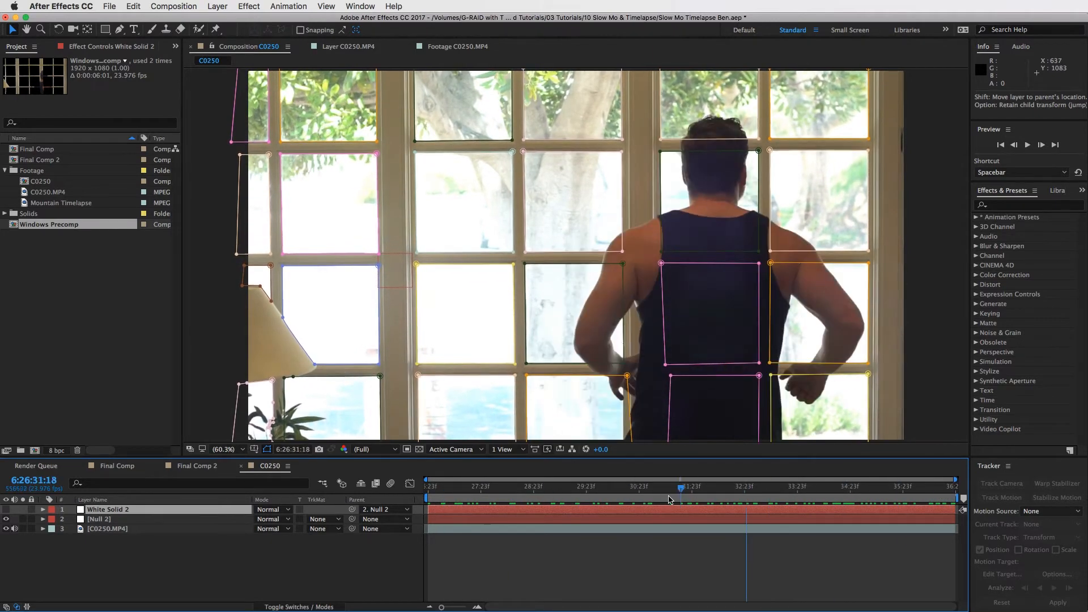
drag(94, 520, 103, 507)
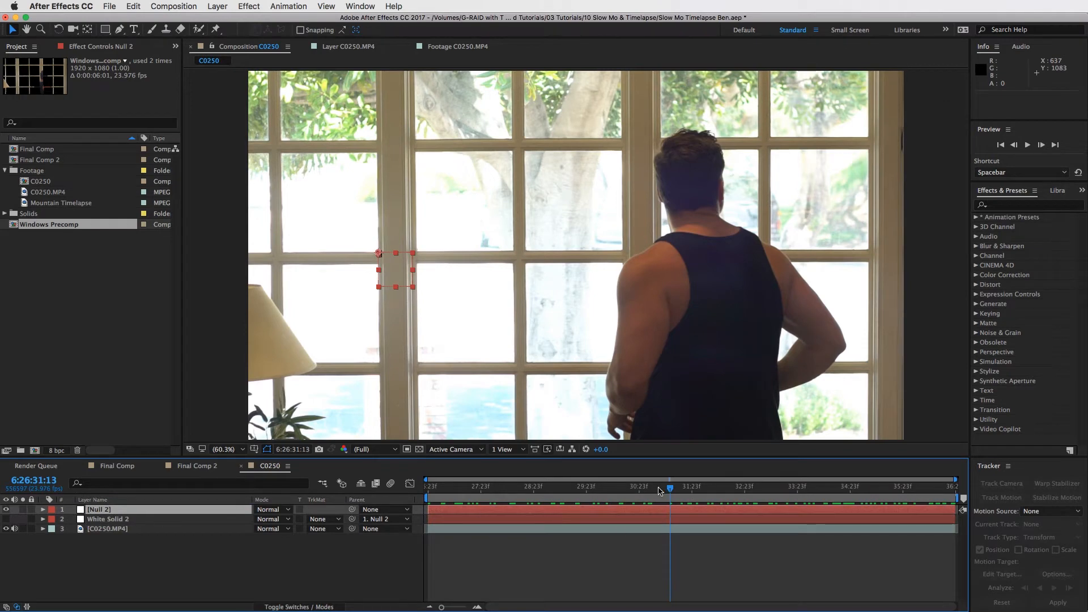
drag(667, 491, 731, 494)
click(693, 519)
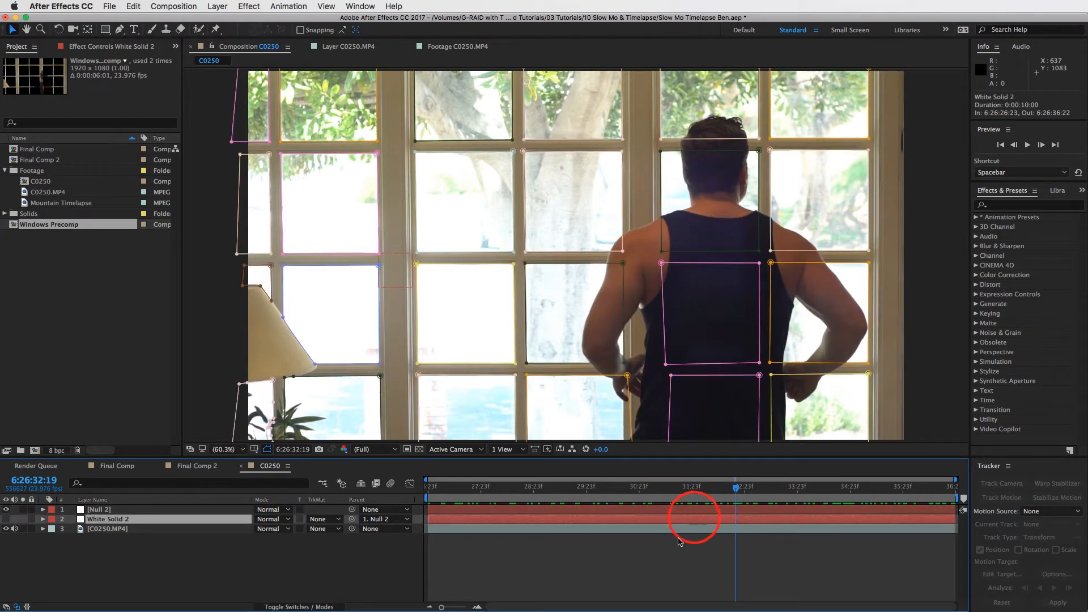
- Set the C0250.MP4 footage's track matte to Alpha Inverted Matte "White Solid 2" and check the cut-out panes over time
click(681, 529)
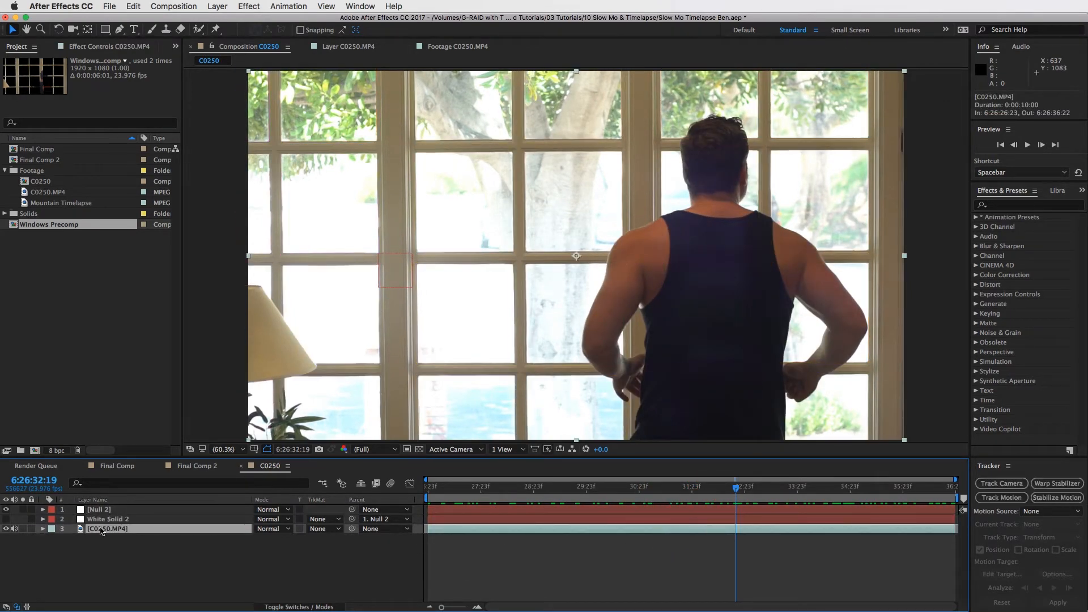
click(529, 535)
click(325, 528)
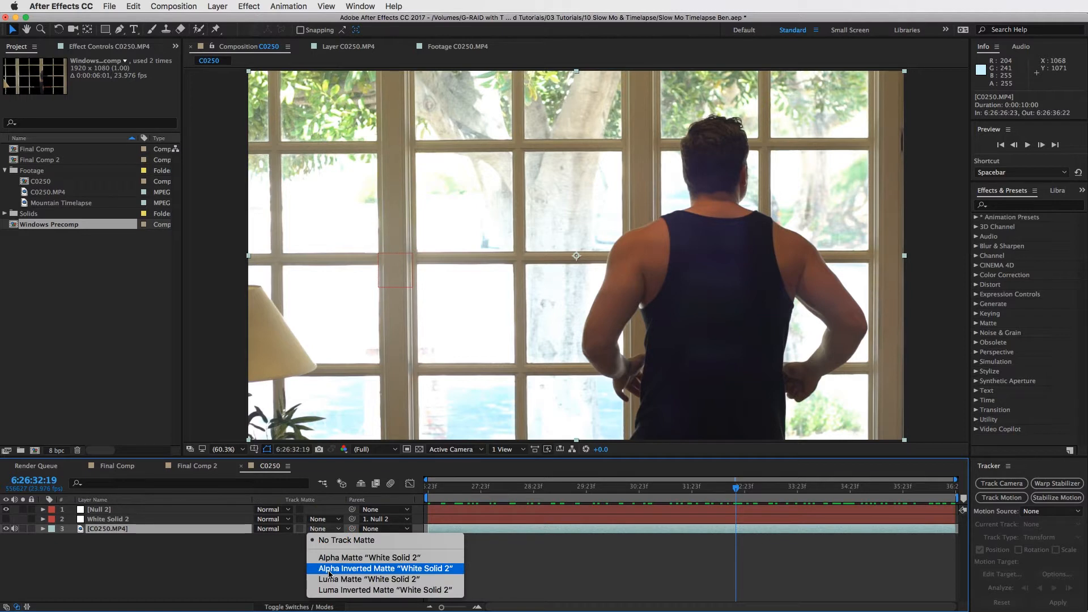
click(398, 569)
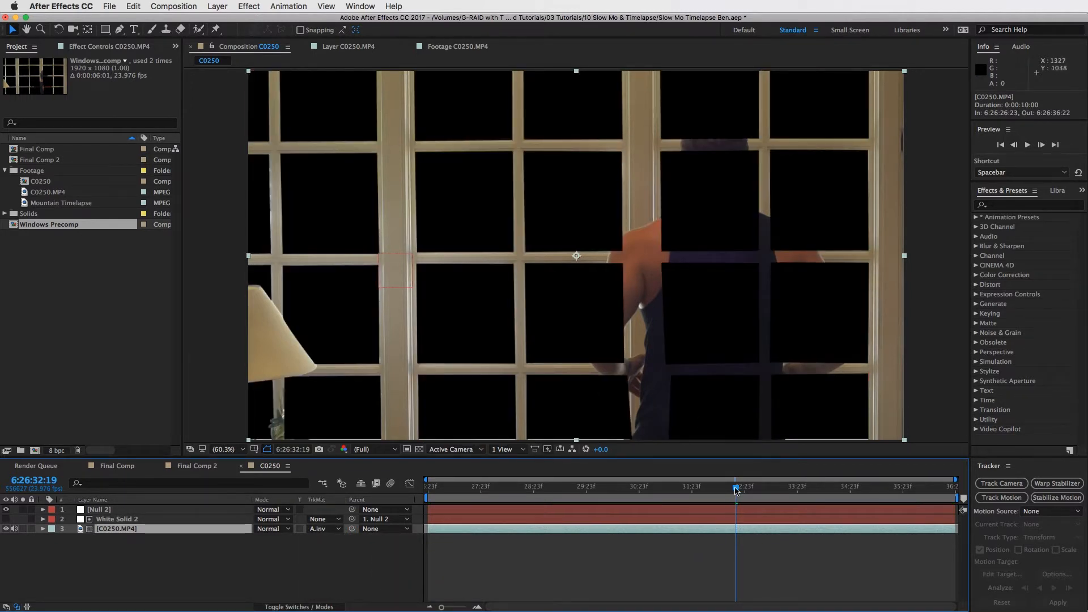
drag(736, 488, 872, 503)
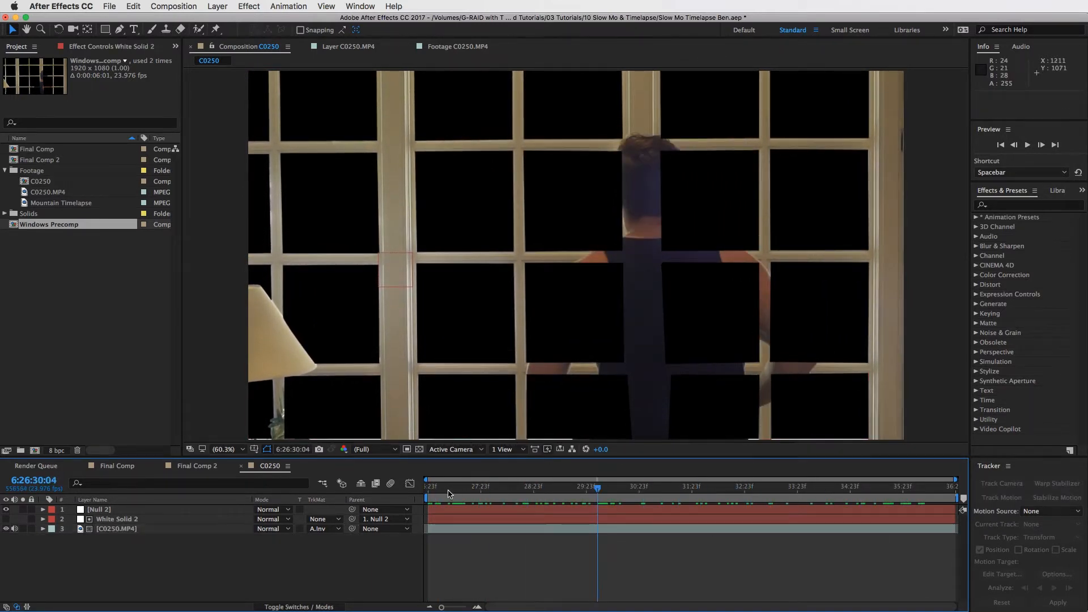
drag(448, 491, 425, 492)
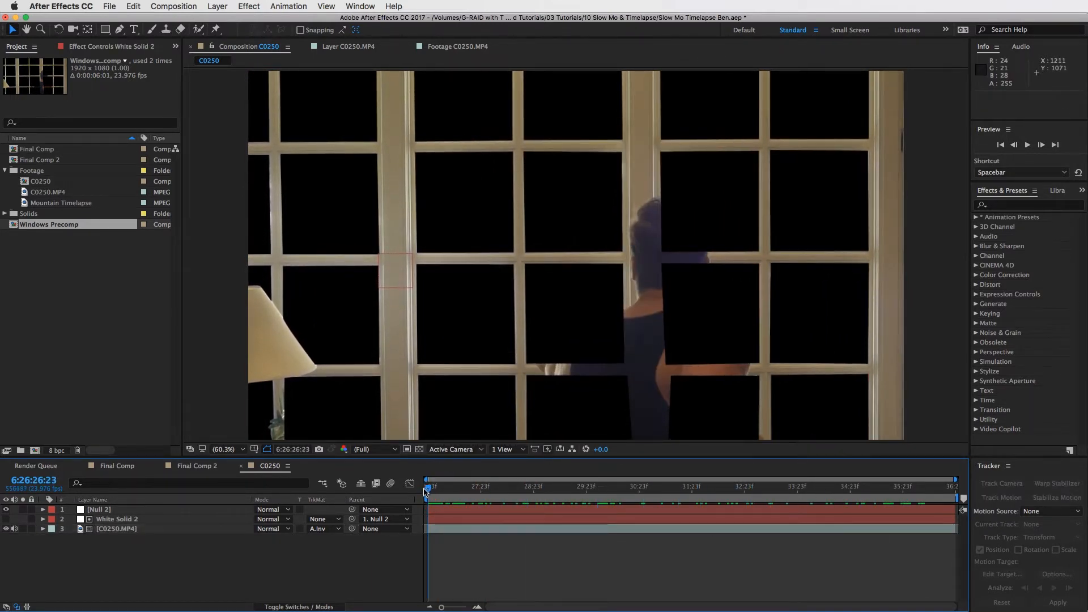
- Add the Mountain Timelapse footage beneath all other layers and check it behind the window panes up to 6:26:32:00
click(82, 207)
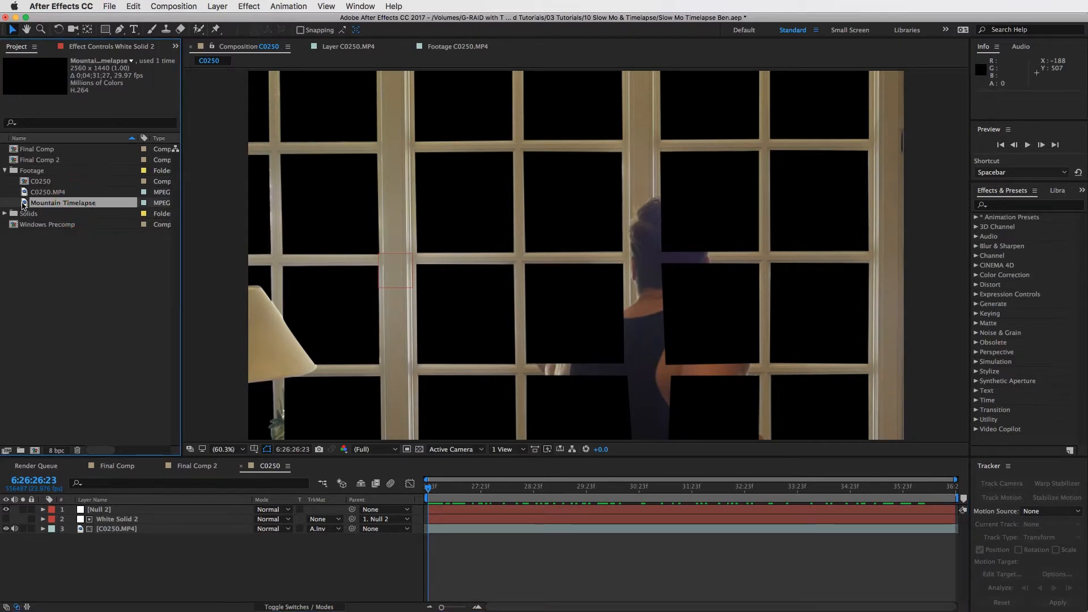
drag(22, 202, 192, 554)
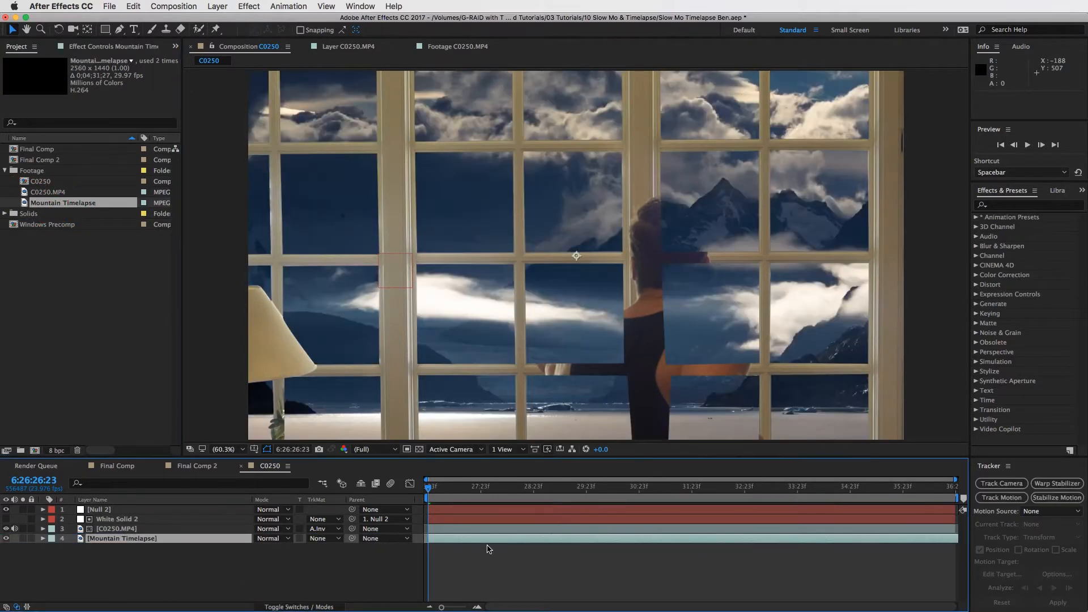
drag(438, 482, 692, 491)
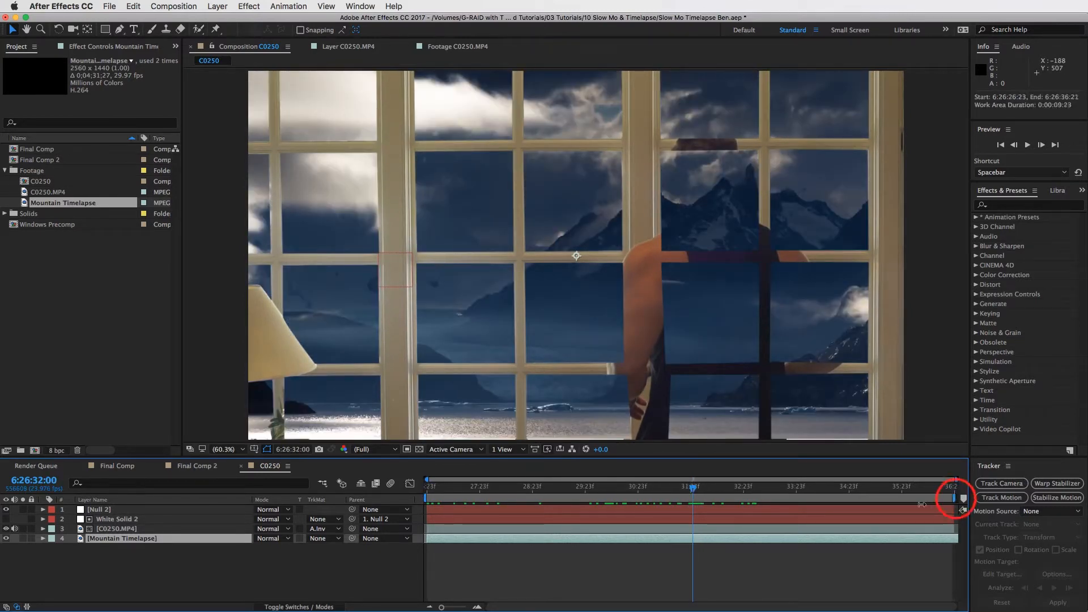
- End the work area at the playhead near 6:26:32:00, trim the composition to it, and preview the shortened composite
drag(957, 499, 699, 507)
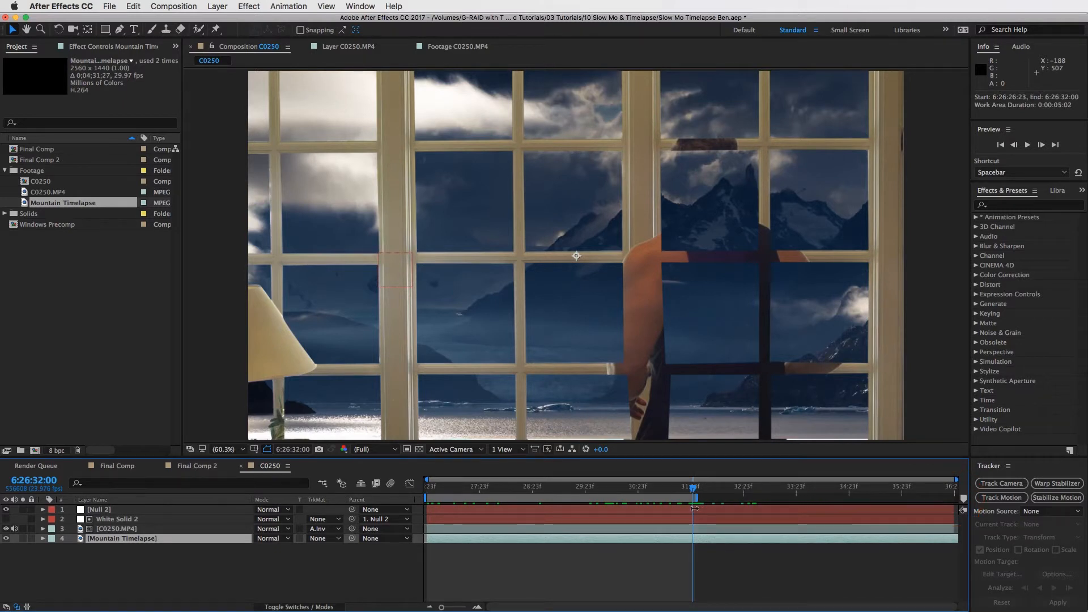
right_click(680, 499)
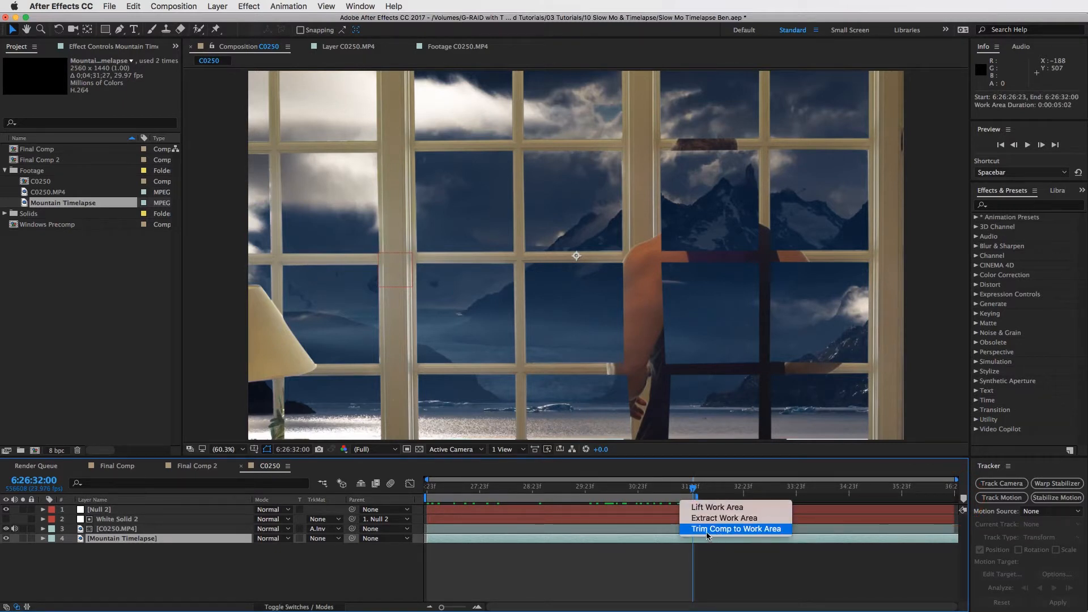
click(721, 529)
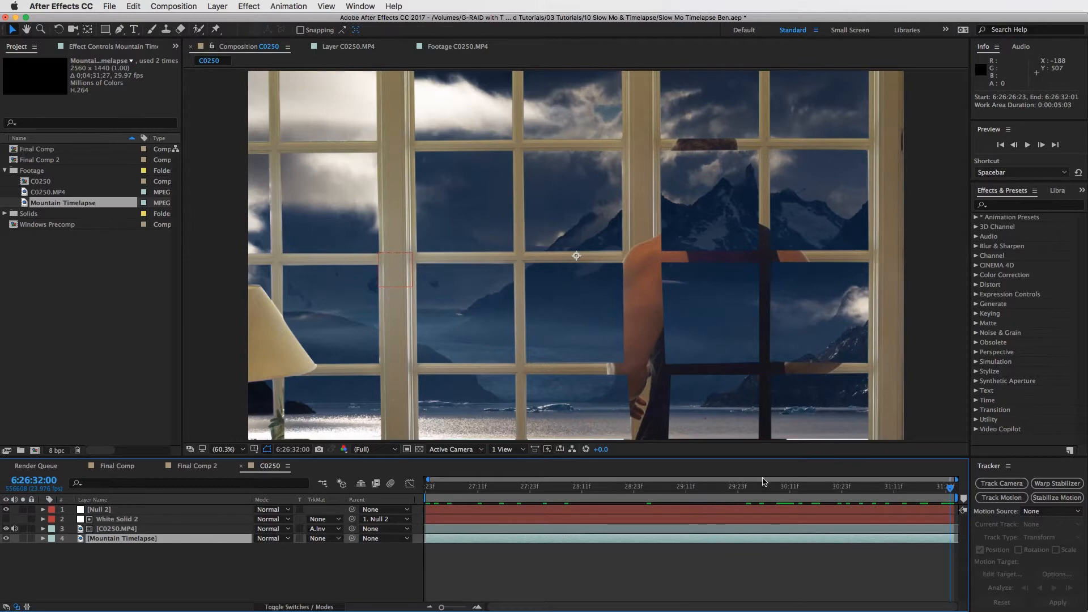
drag(763, 488, 607, 471)
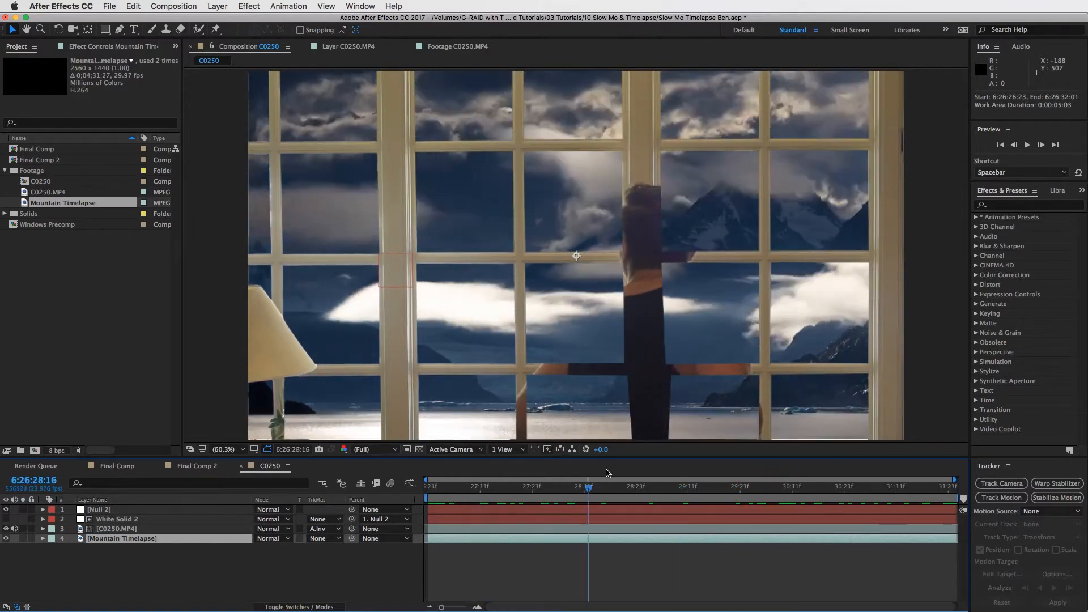
key(space)
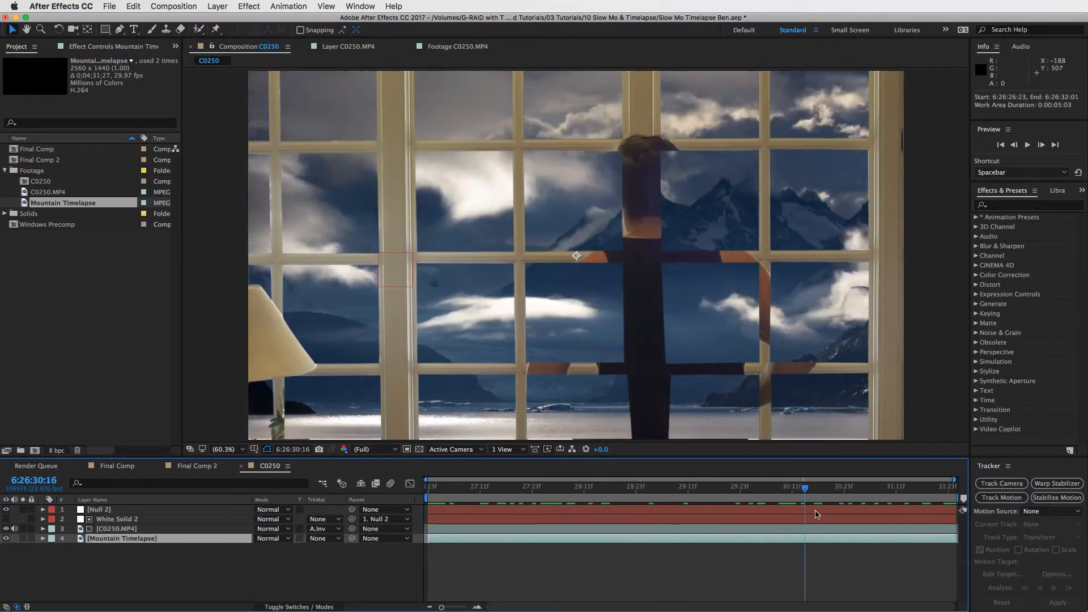
drag(816, 514, 748, 516)
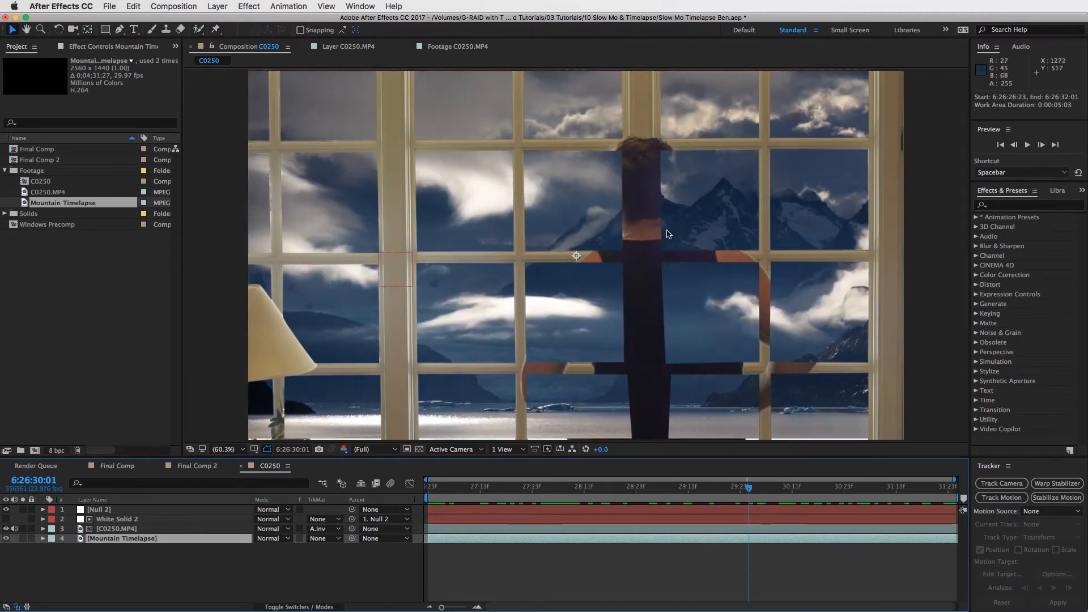
- Duplicate the C0250.MP4 footage layer, place the copy directly above White Solid 2, and remove its track matte
drag(624, 490, 423, 496)
click(128, 530)
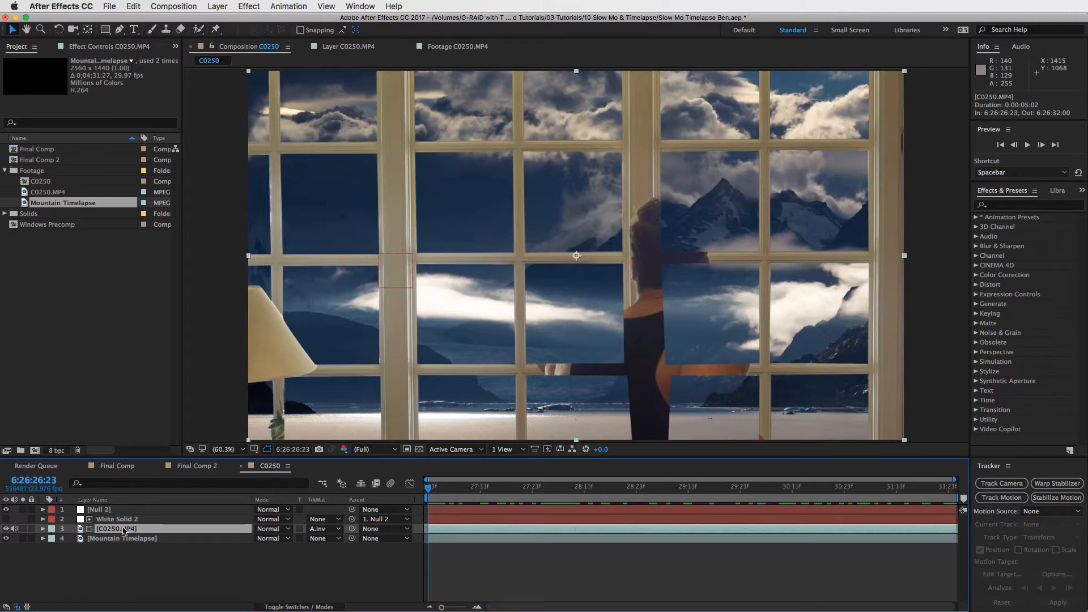
key(super+d)
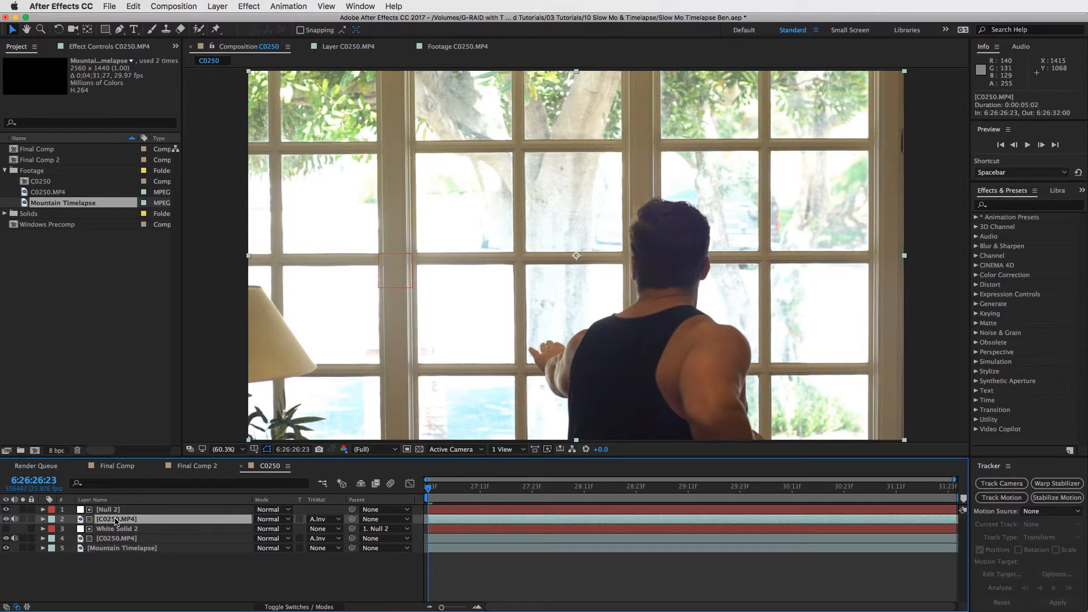
click(327, 521)
click(334, 522)
- Select the man with the Roto Brush on the upper C0250.MP4 layer, starting at the first frame, 6:26:26:23
drag(446, 490, 421, 491)
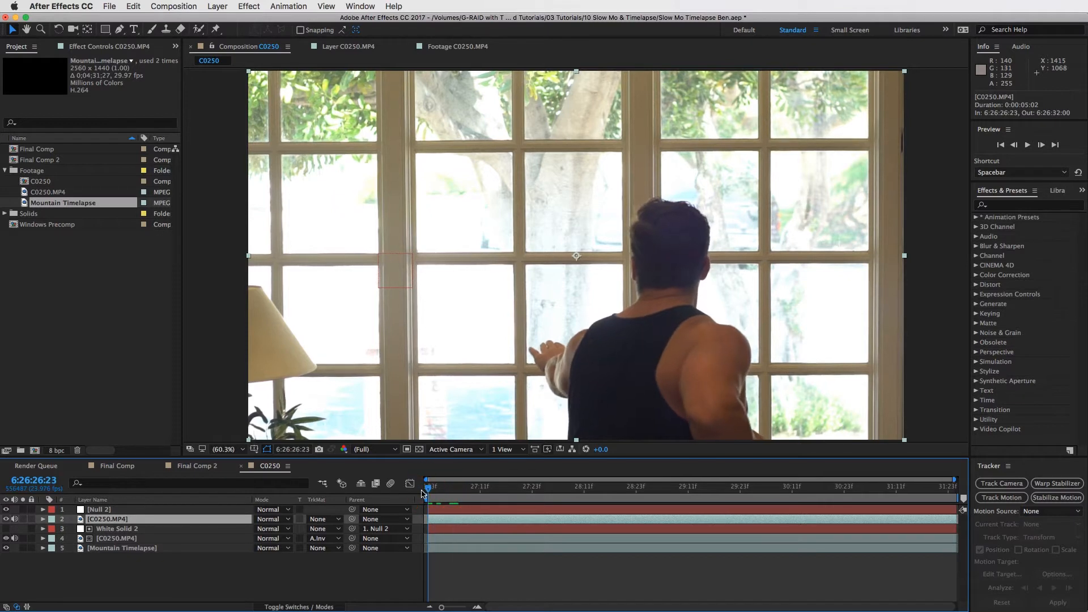
click(495, 520)
click(198, 29)
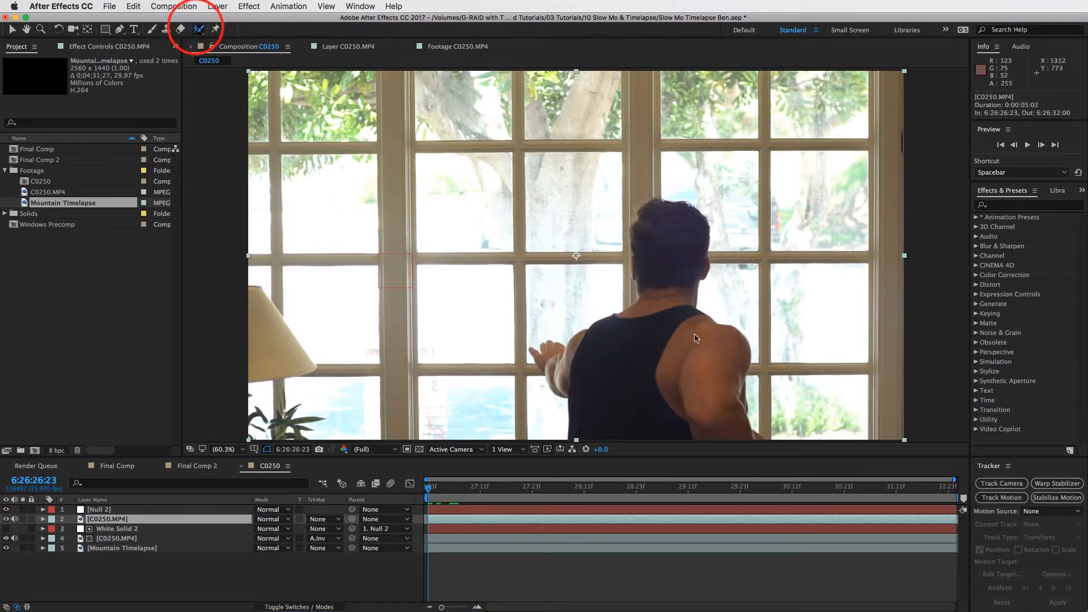
double_click(564, 519)
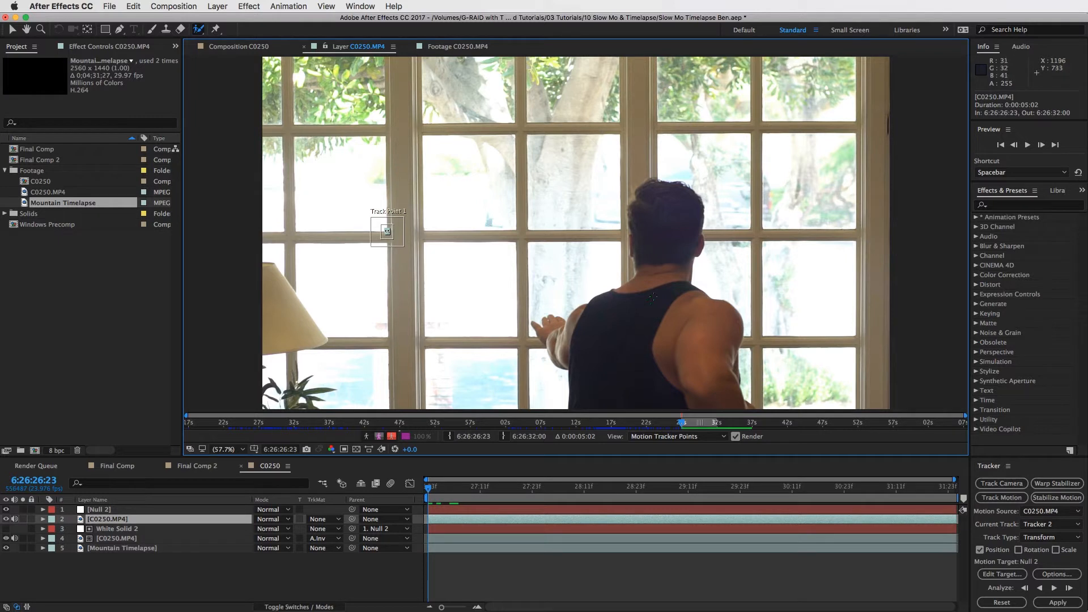
mouse_move(656, 261)
mouse_down()
mouse_move(738, 261)
mouse_move(663, 260)
mouse_up()
mouse_move(667, 220)
mouse_down()
mouse_move(637, 369)
mouse_move(700, 371)
mouse_move(555, 327)
mouse_move(592, 336)
mouse_move(613, 391)
mouse_move(706, 377)
mouse_up()
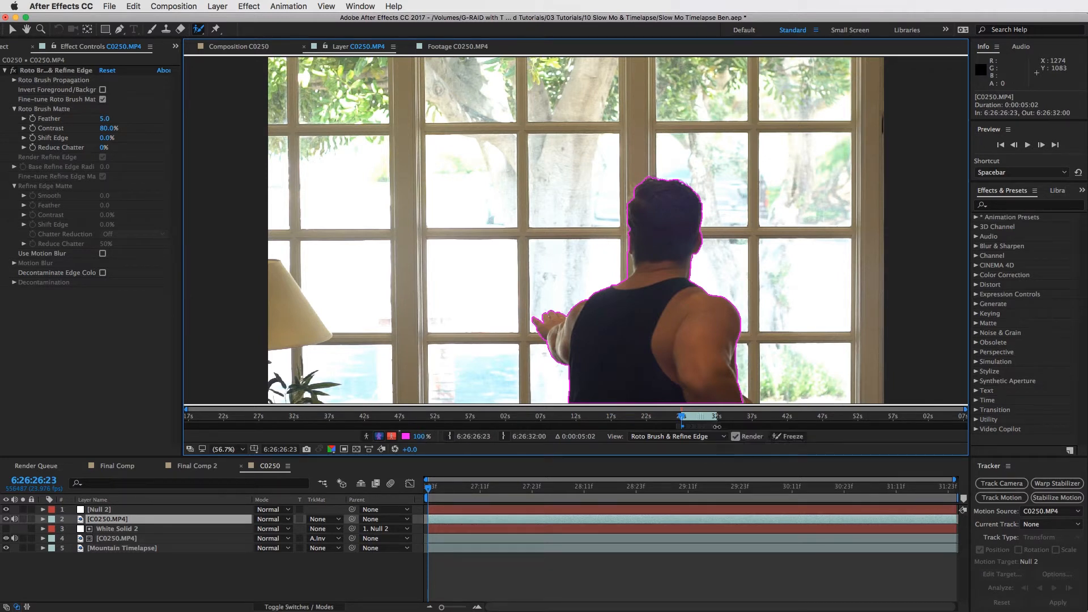
- Extend the Roto Brush span to the end of the trimmed clip in the layer's timeline
key(equal)
key(equal)
key(equal)
key(equal)
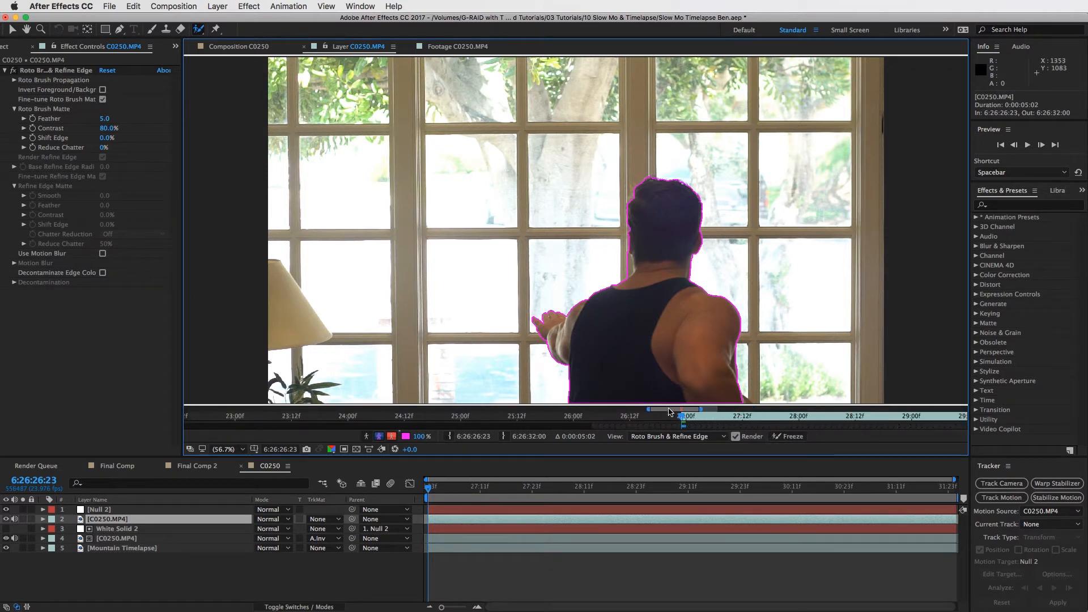
drag(669, 412, 693, 412)
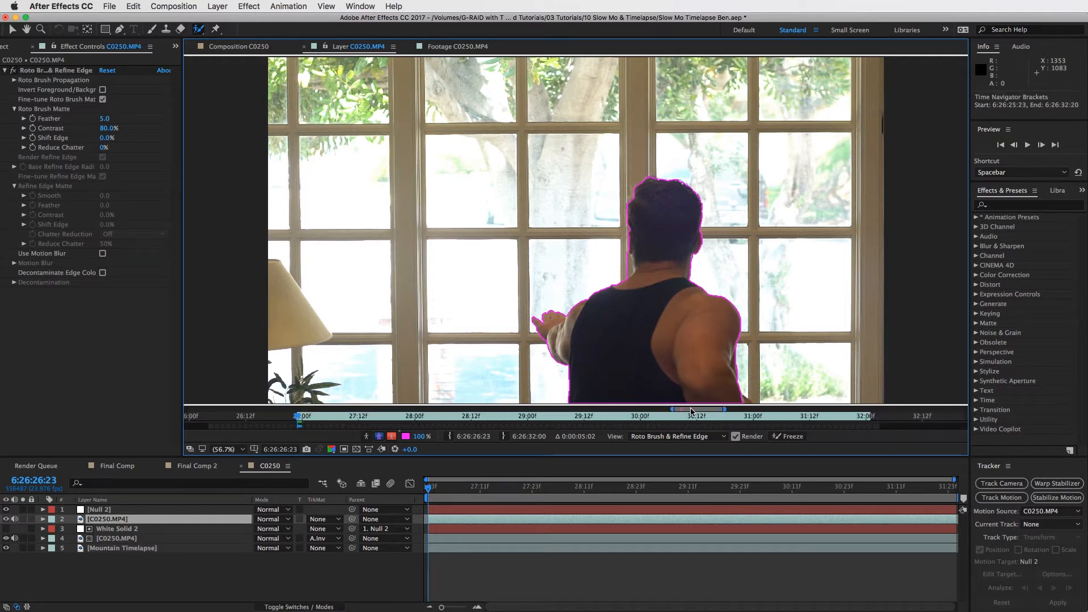
click(879, 426)
- Advance frame by frame to 6:26:27:03, correcting the Roto Brush edge around the man's lower right arm
key(Page_Down)
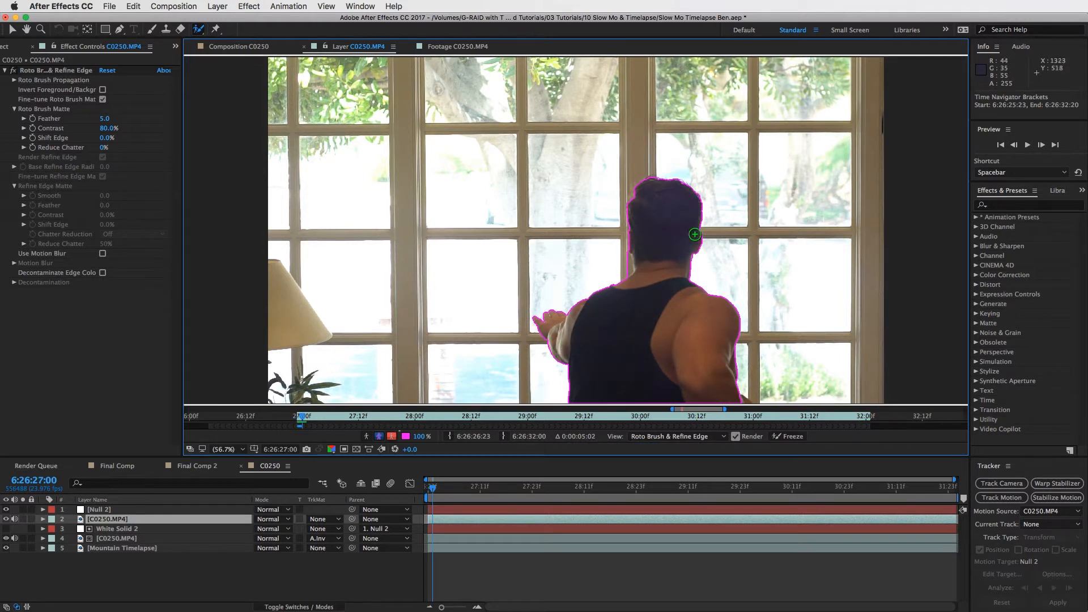
drag(729, 400, 737, 400)
alt+click(749, 390)
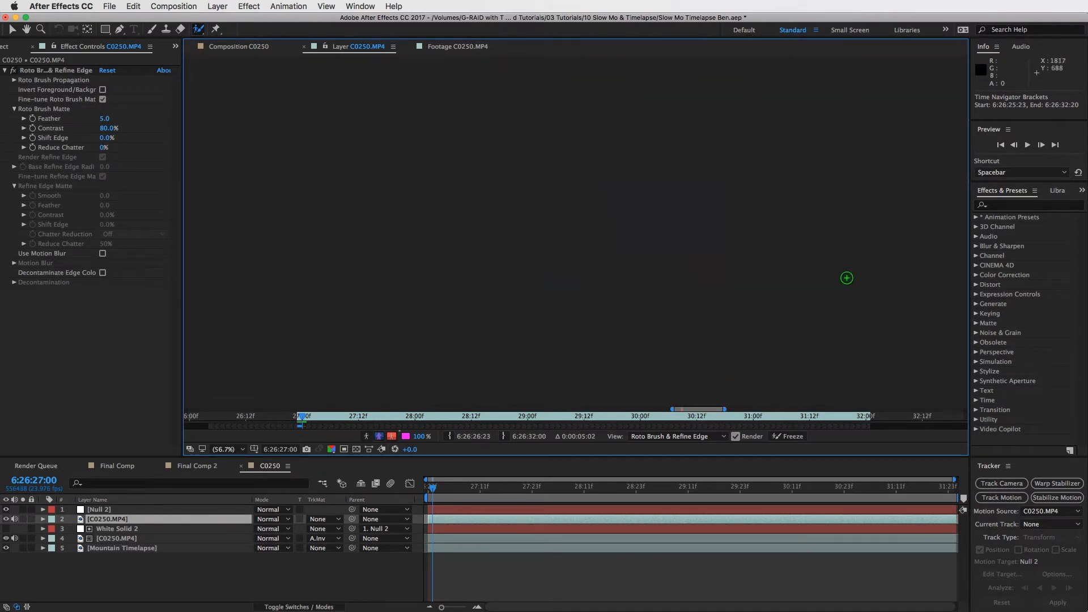
key(Page_Down)
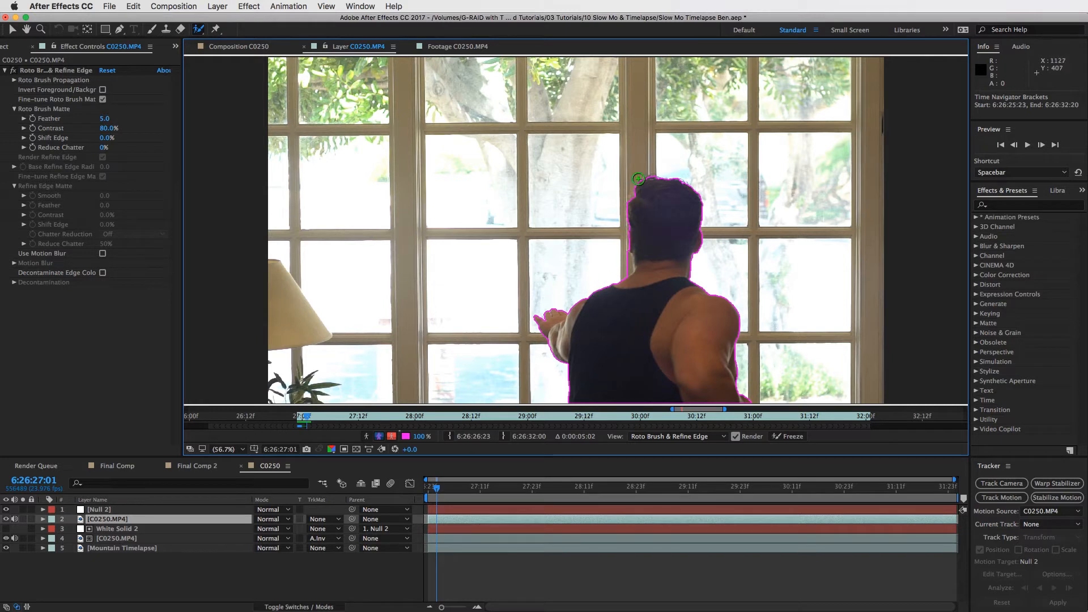
key(Page_Down)
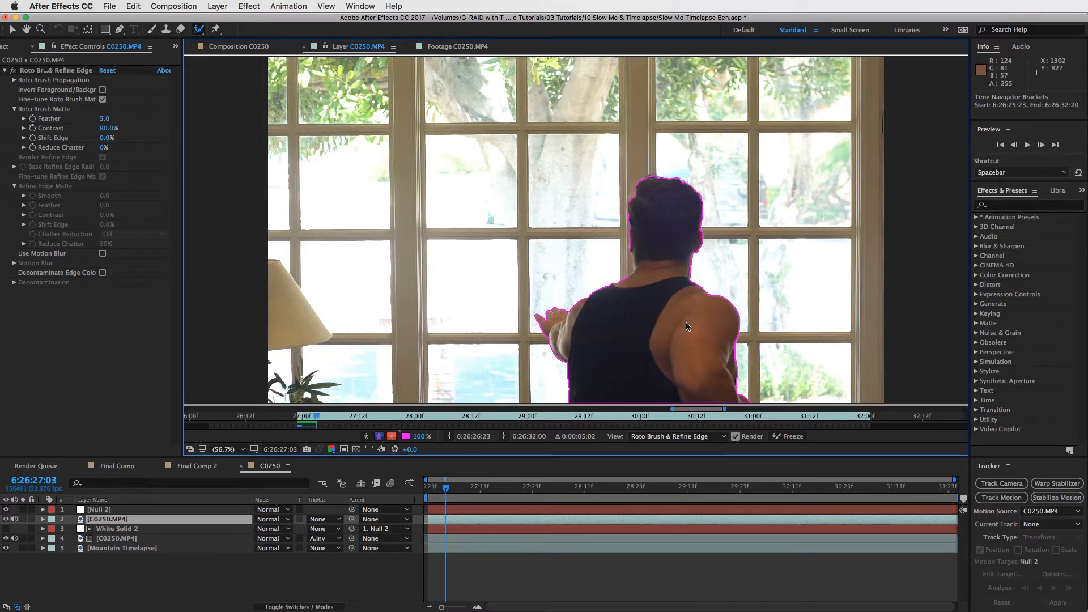
key(Page_Down)
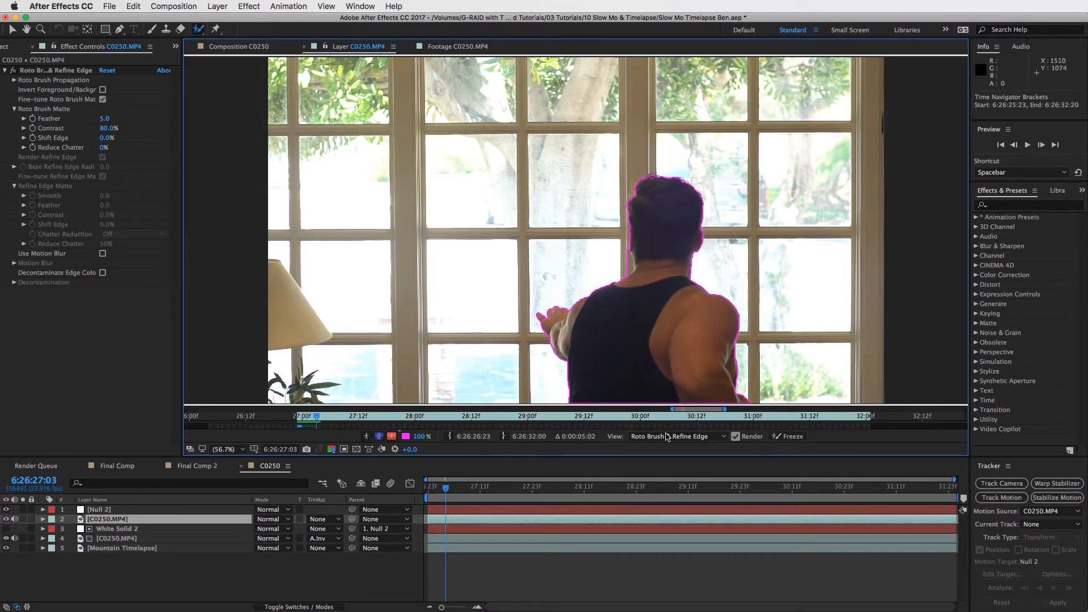
- Freeze the Roto Brush result and check the man's cut-out in the composition up to 6:26:27:12
click(786, 436)
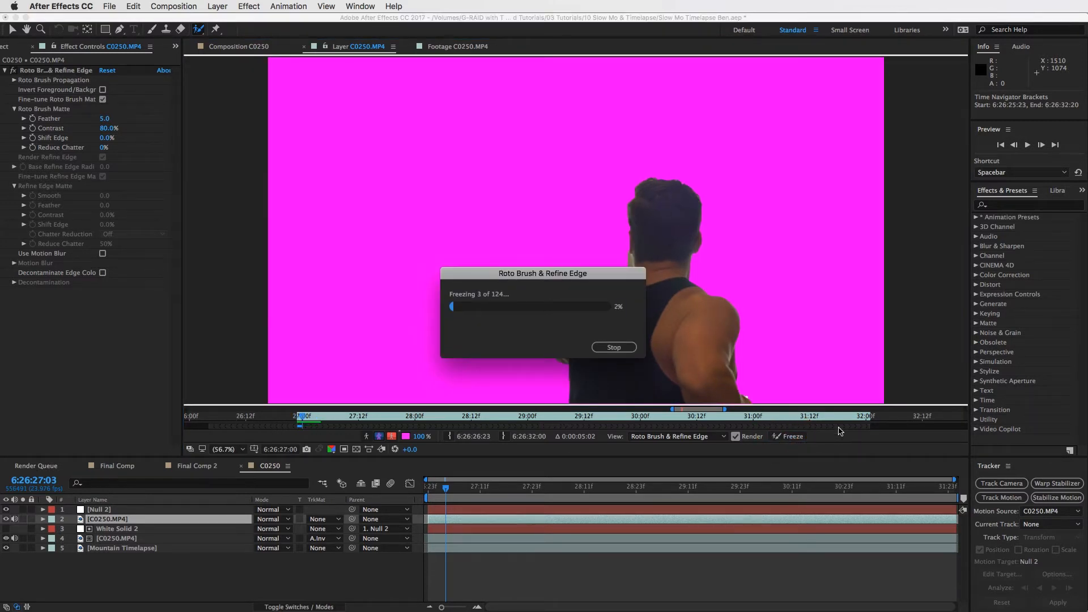
drag(463, 273, 566, 274)
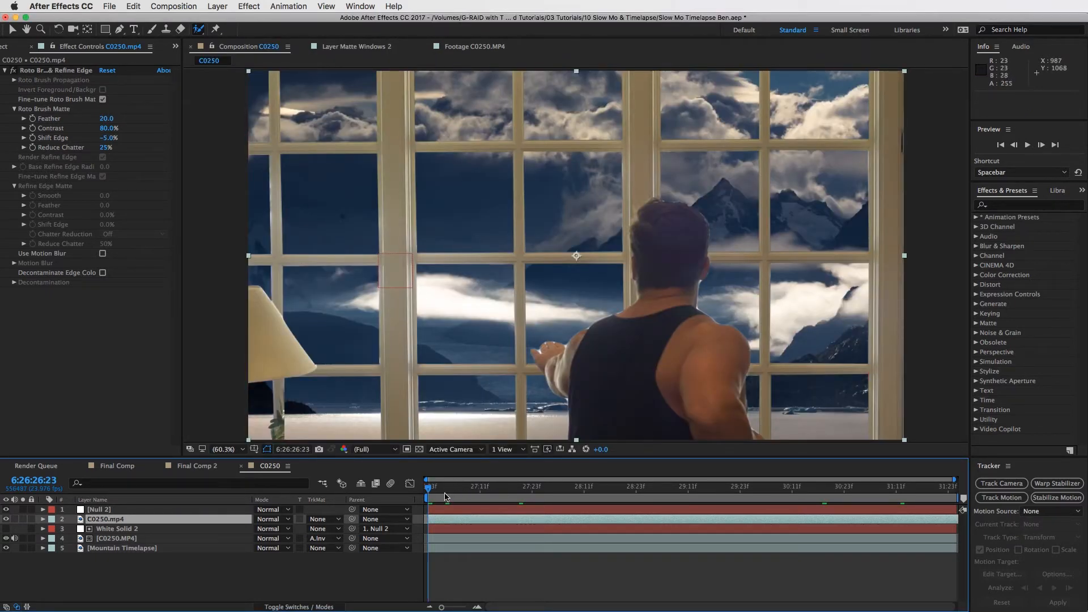
drag(442, 492, 484, 488)
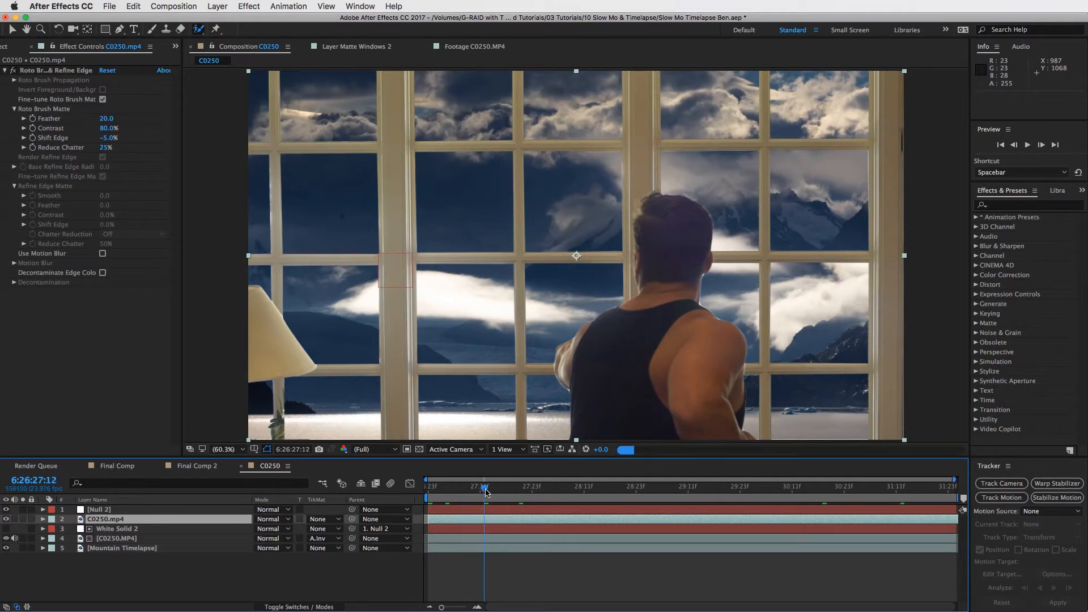
click(104, 519)
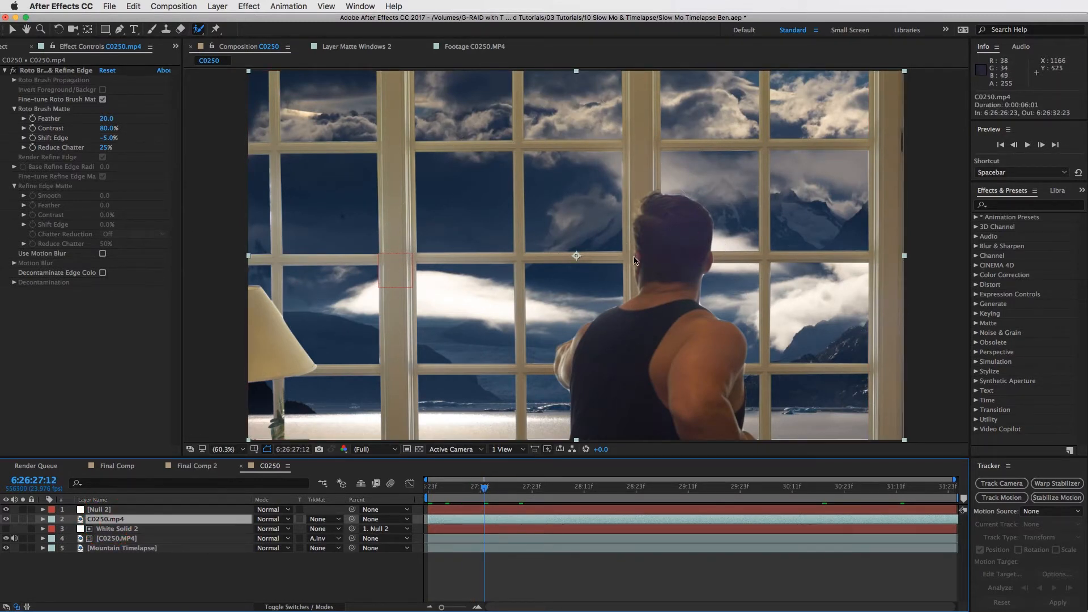
- Solo the upper C0250.mp4 layer to inspect the man's cut-out on its own, and restore the full composite
click(23, 519)
click(23, 519)
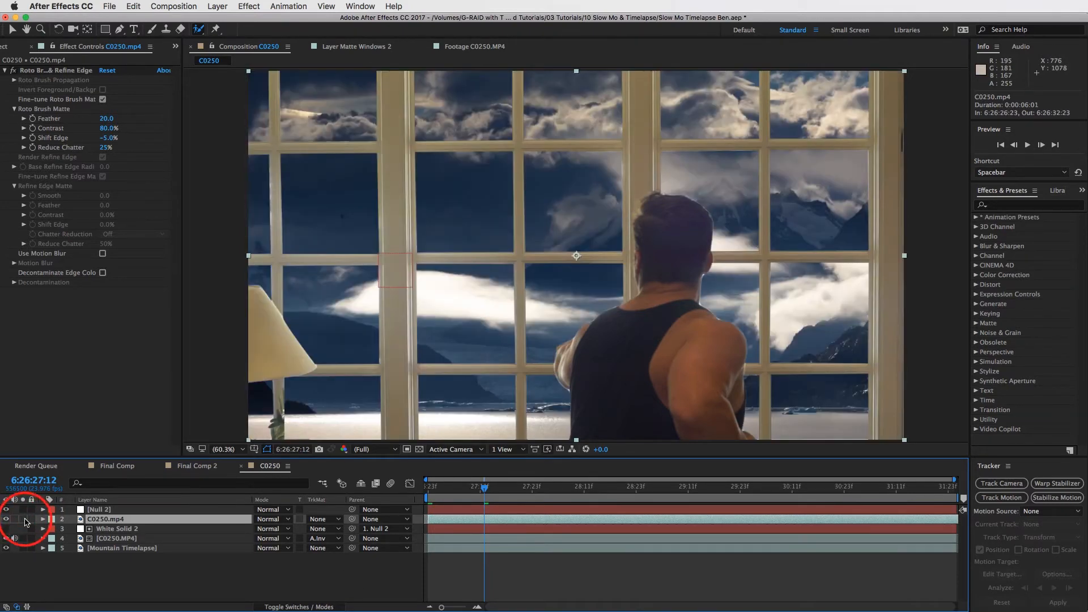
click(24, 519)
click(23, 519)
click(23, 519)
click(23, 519)
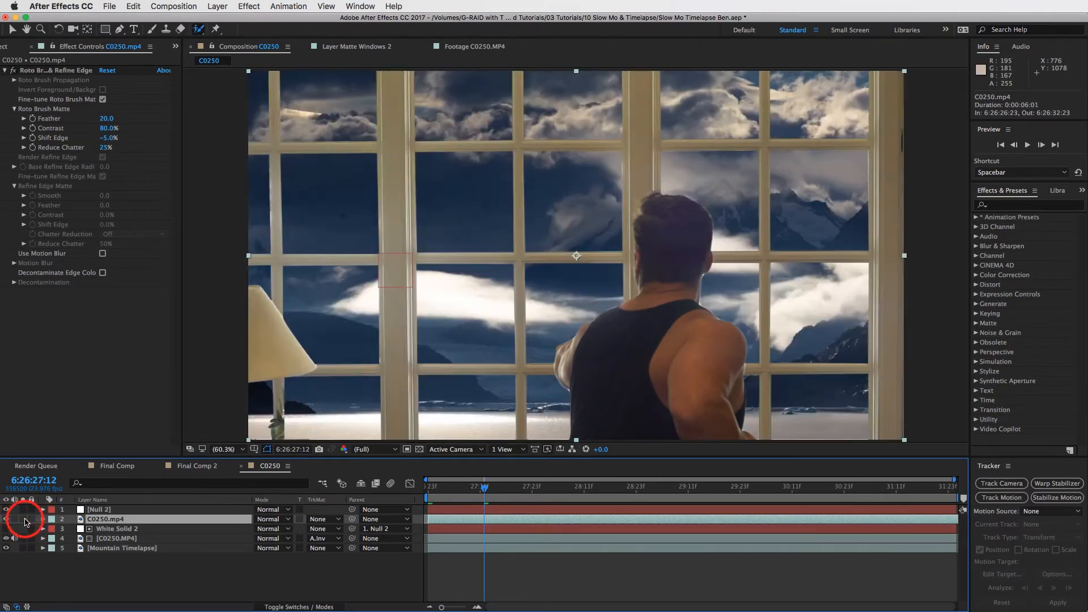
click(24, 520)
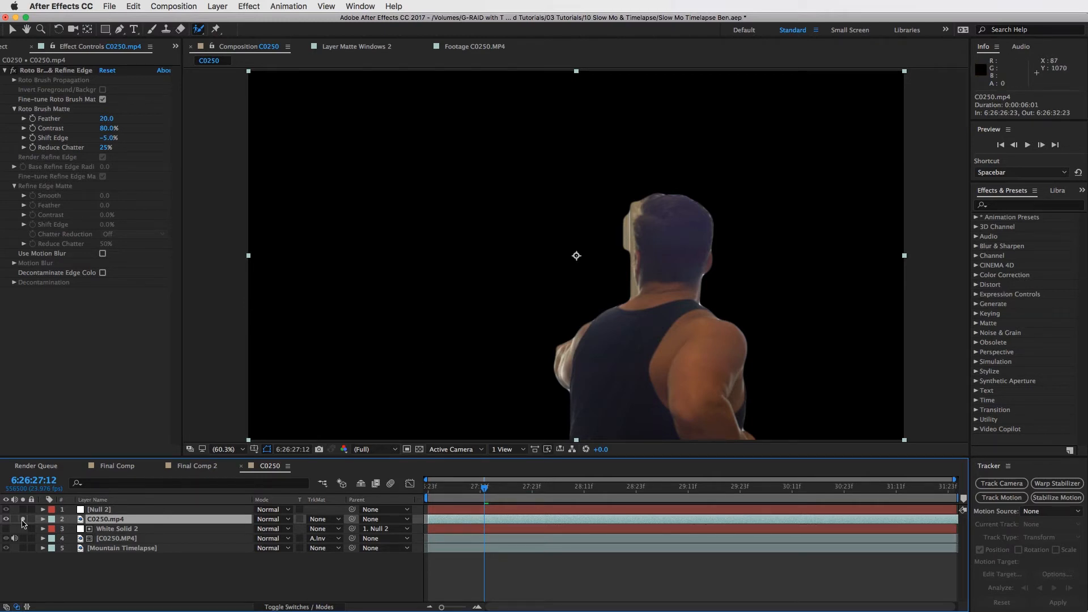
click(23, 519)
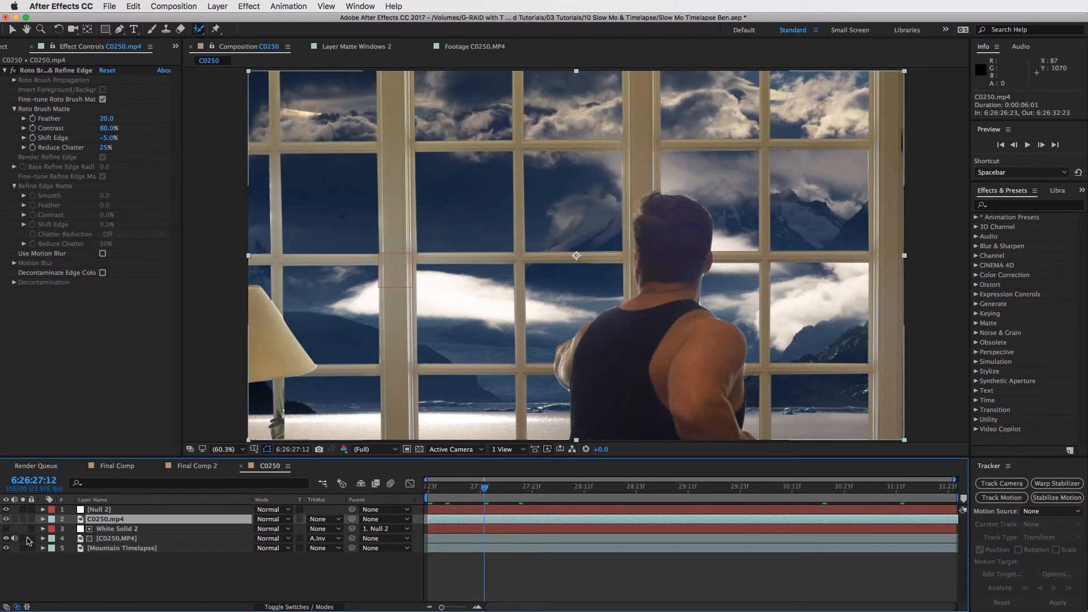
- Solo the lower C0250.MP4 and Mountain Timelapse layers in turn, and play the full composite up to 6:26:28:02
click(23, 538)
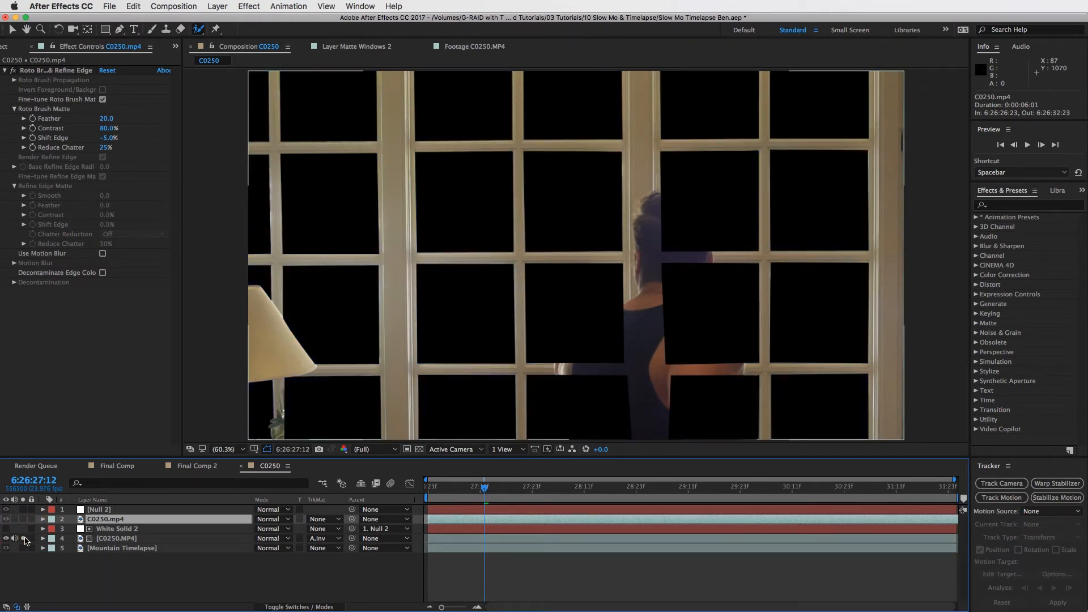
click(24, 539)
click(23, 548)
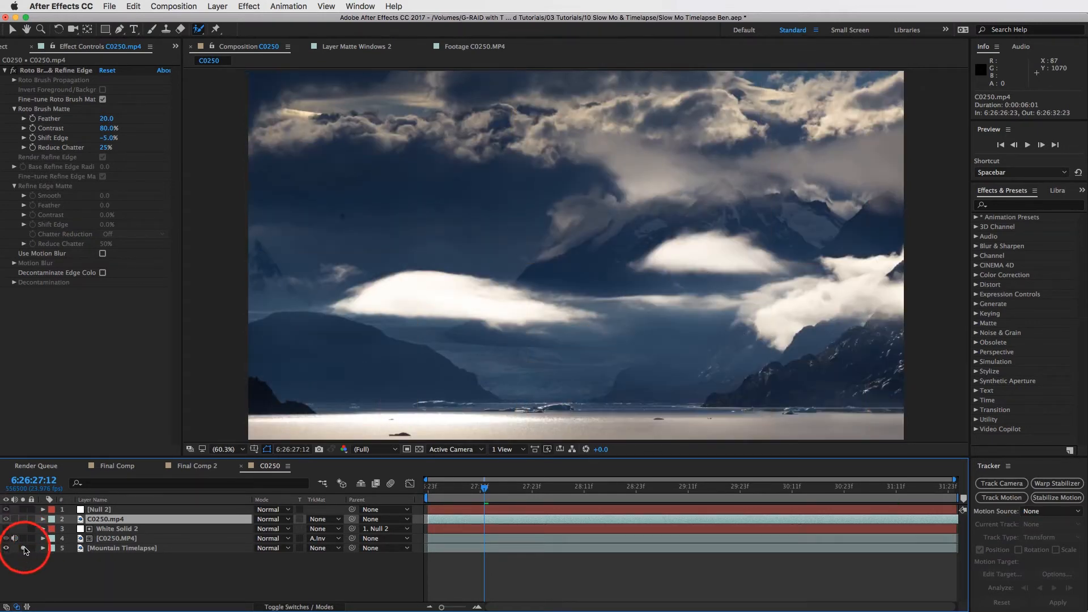
click(23, 548)
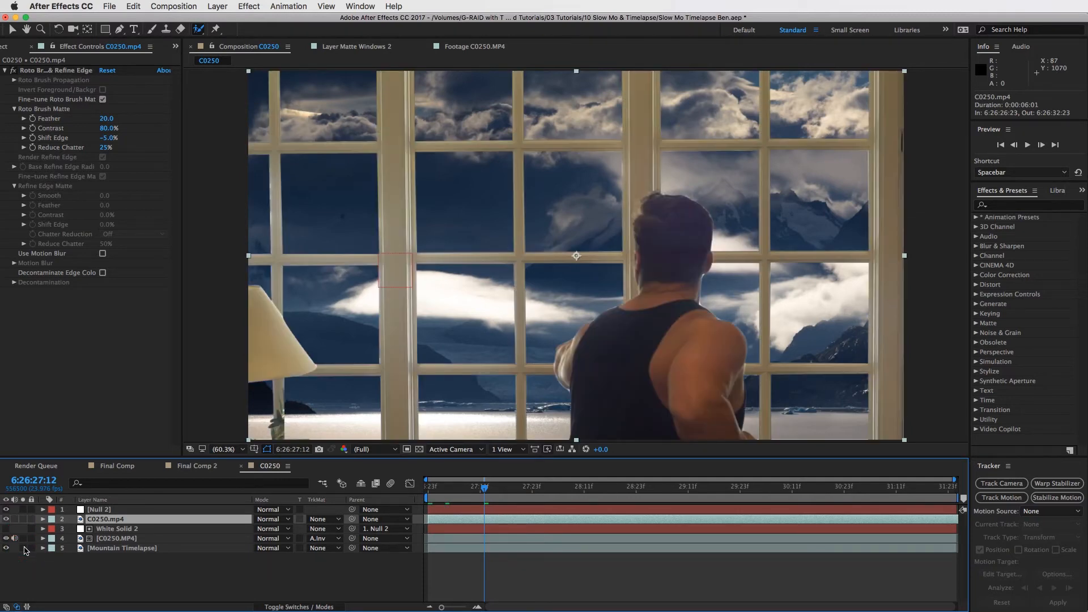
key(space)
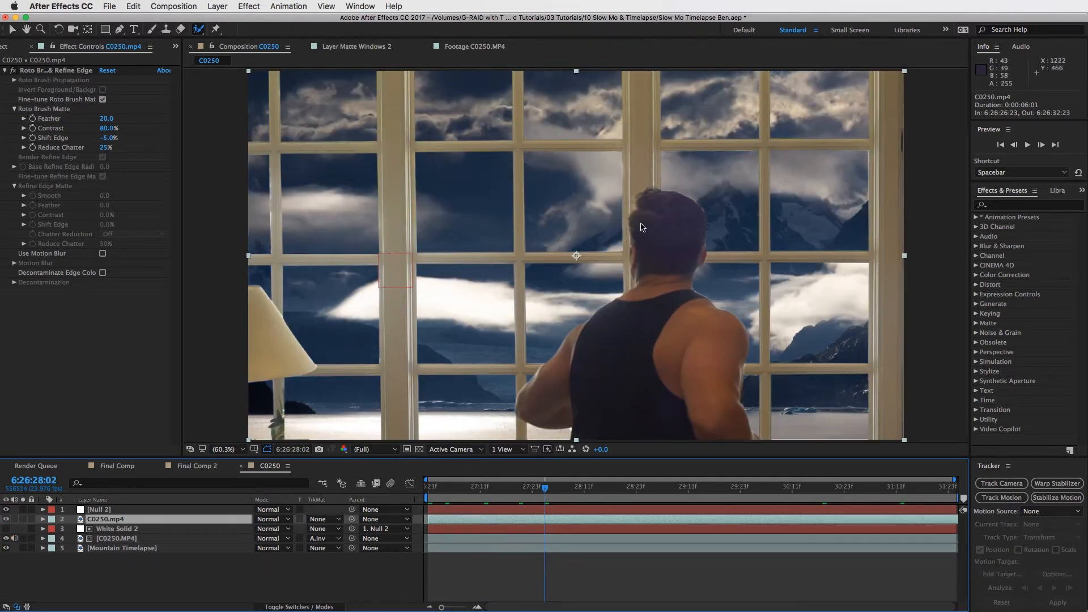
- Apply Brightness & Contrast to the Mountain Timelapse layer, with Brightness about 43 and Contrast 14
click(145, 548)
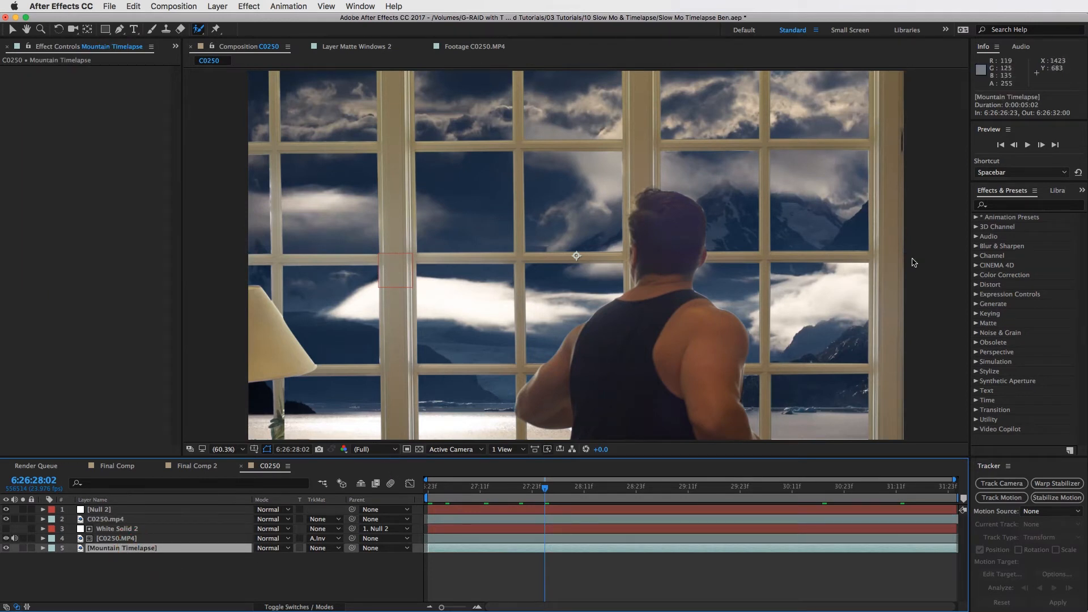
click(999, 205)
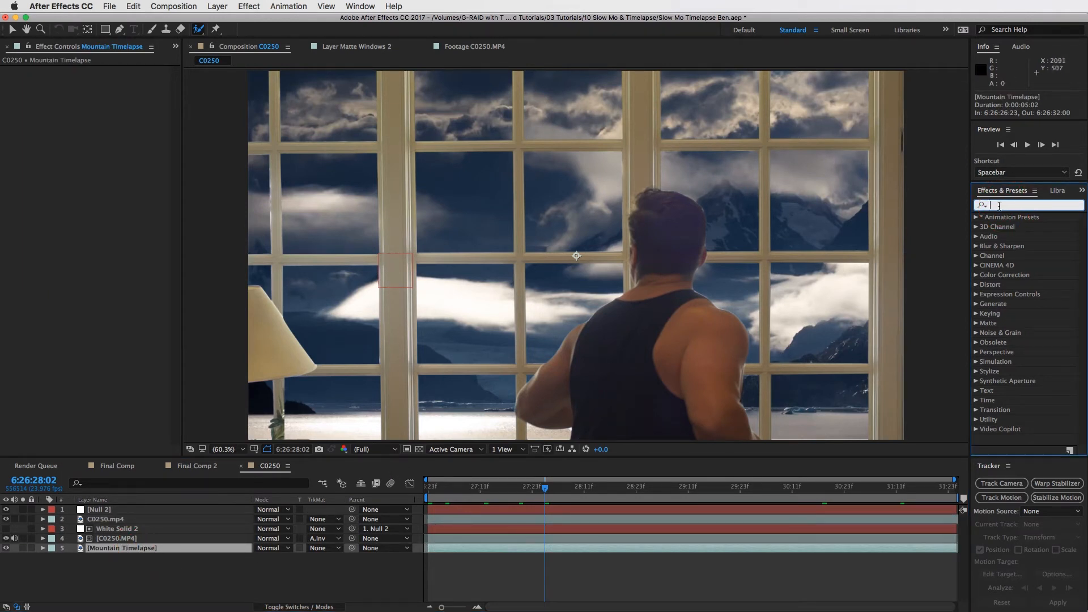
text(bright)
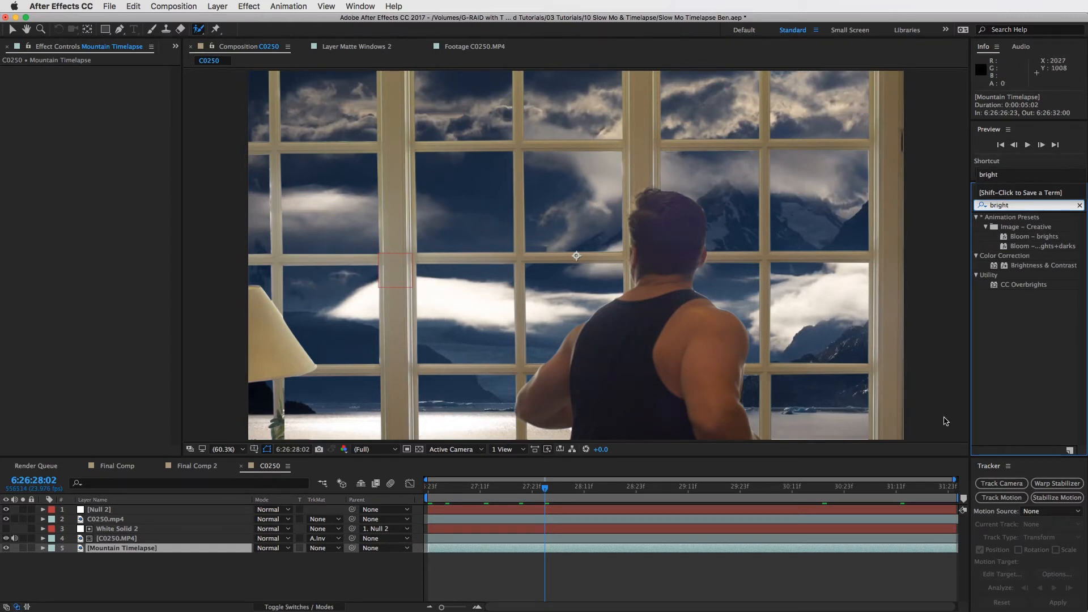
mouse_move(1013, 265)
mouse_down()
mouse_move(121, 202)
mouse_move(94, 91)
mouse_move(120, 79)
mouse_move(114, 89)
mouse_up()
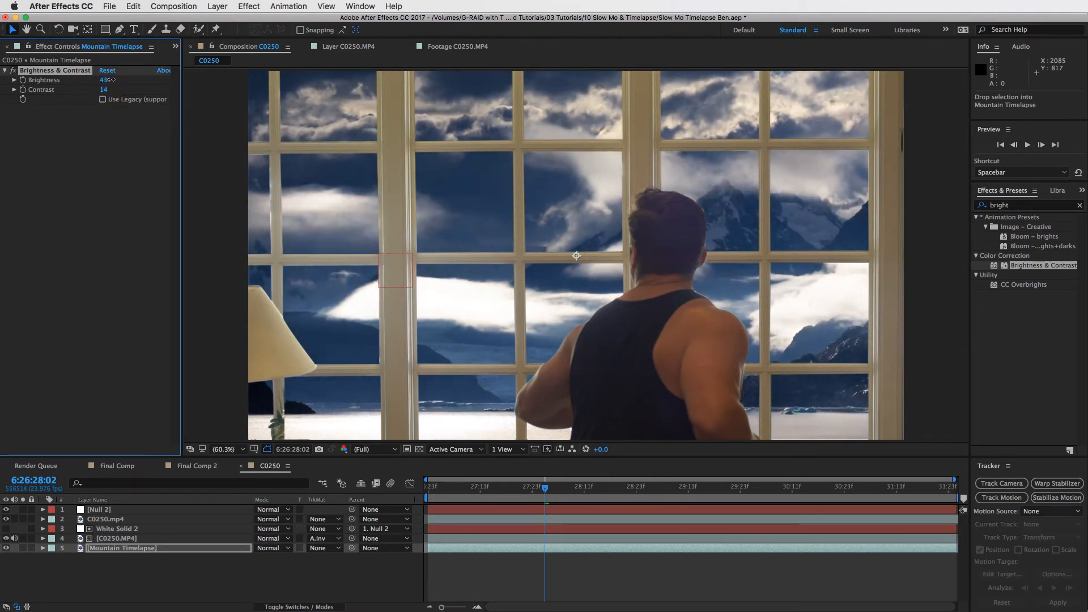
- Move the Null 2 layer directly below the man's C0250.mp4 layer, above White Solid 2
click(121, 539)
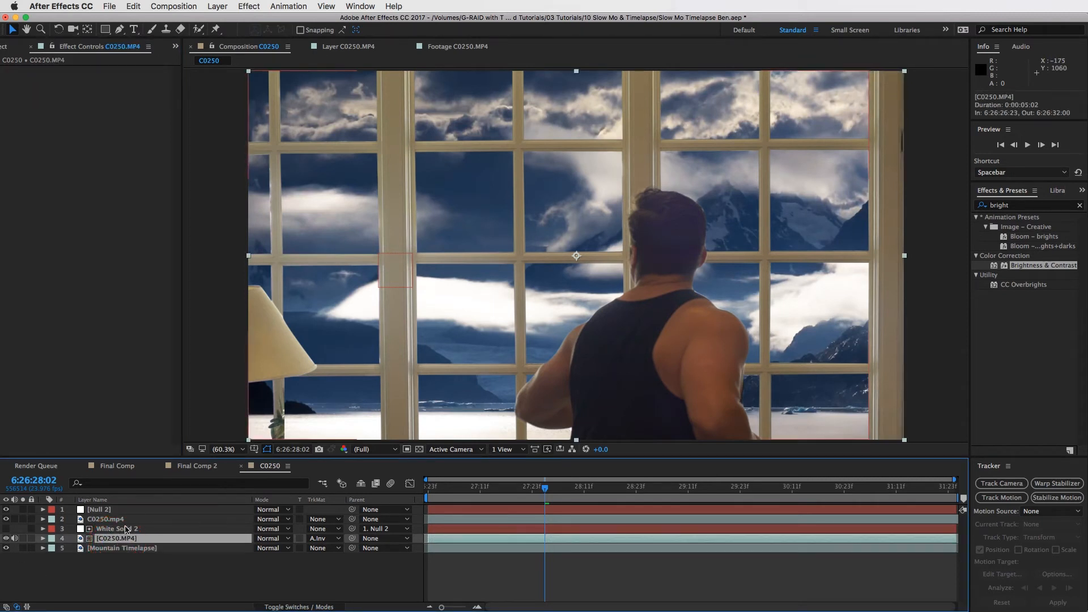
click(108, 518)
drag(108, 510, 107, 527)
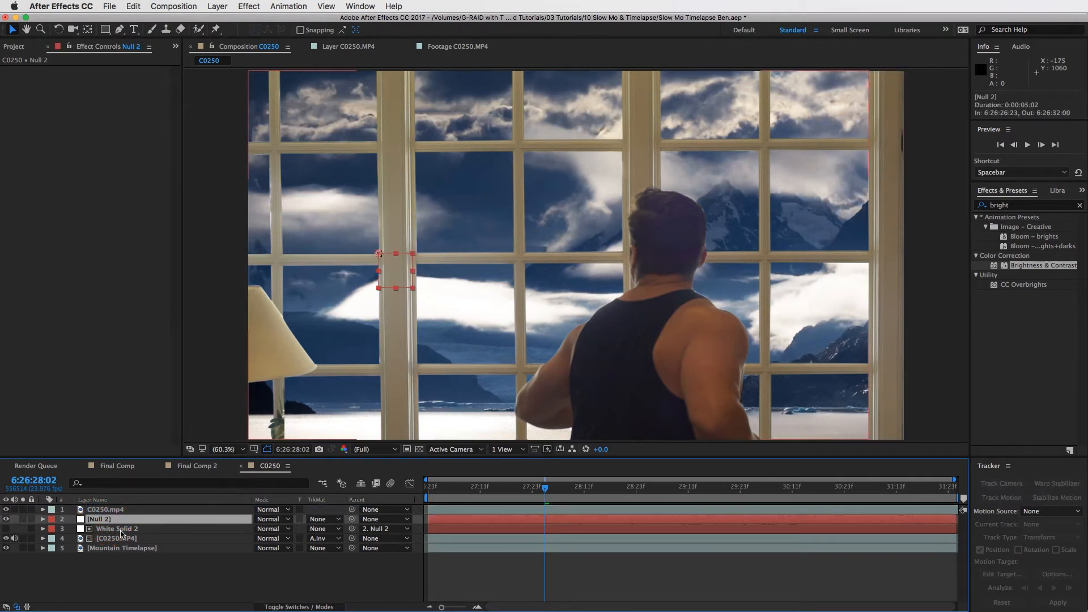
shift+click(121, 530)
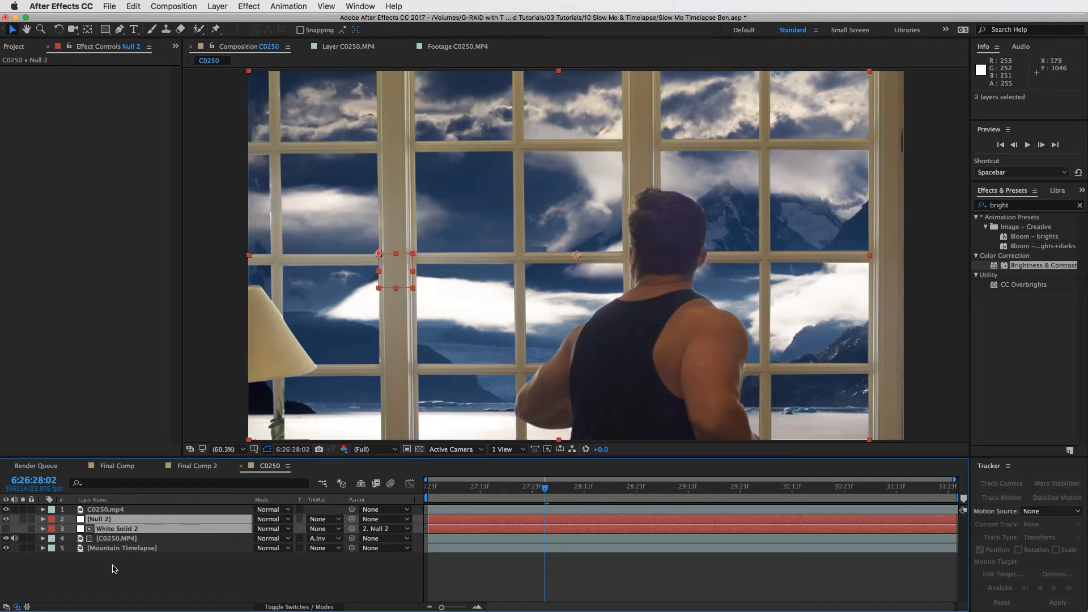
shift+click(122, 538)
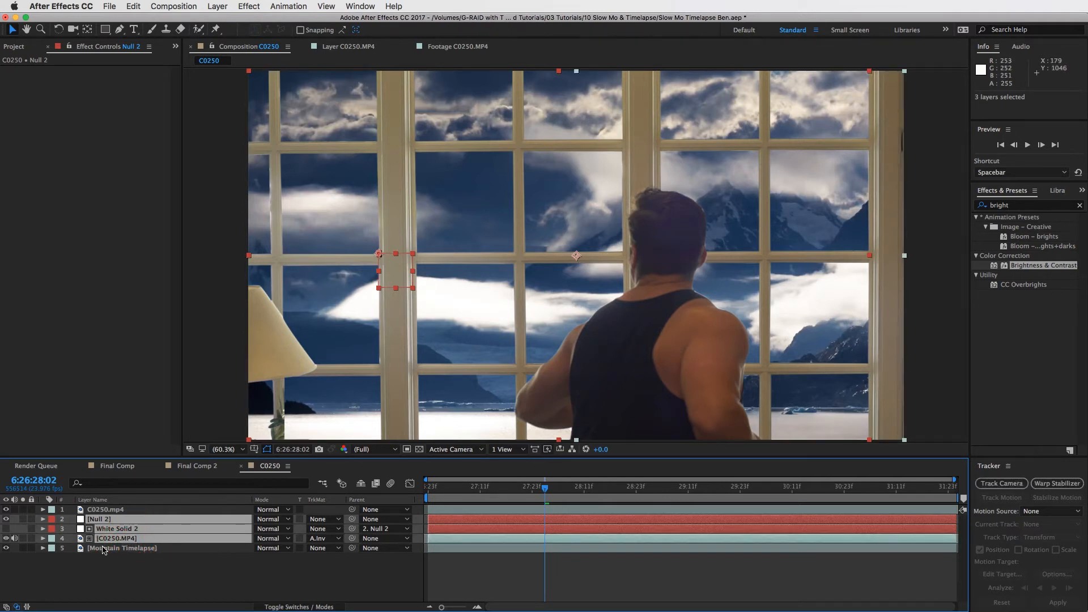
click(133, 547)
- Rename the lower C0250.MP4 layer as Window Frame
click(119, 537)
key(Return)
text(W)
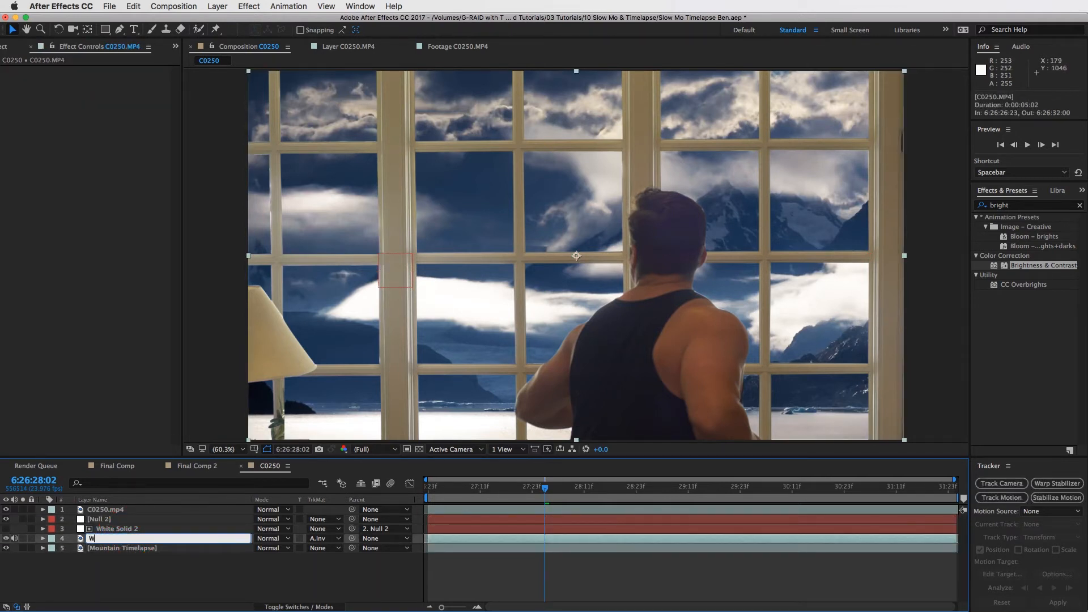
text(indow Frame)
key(Return)
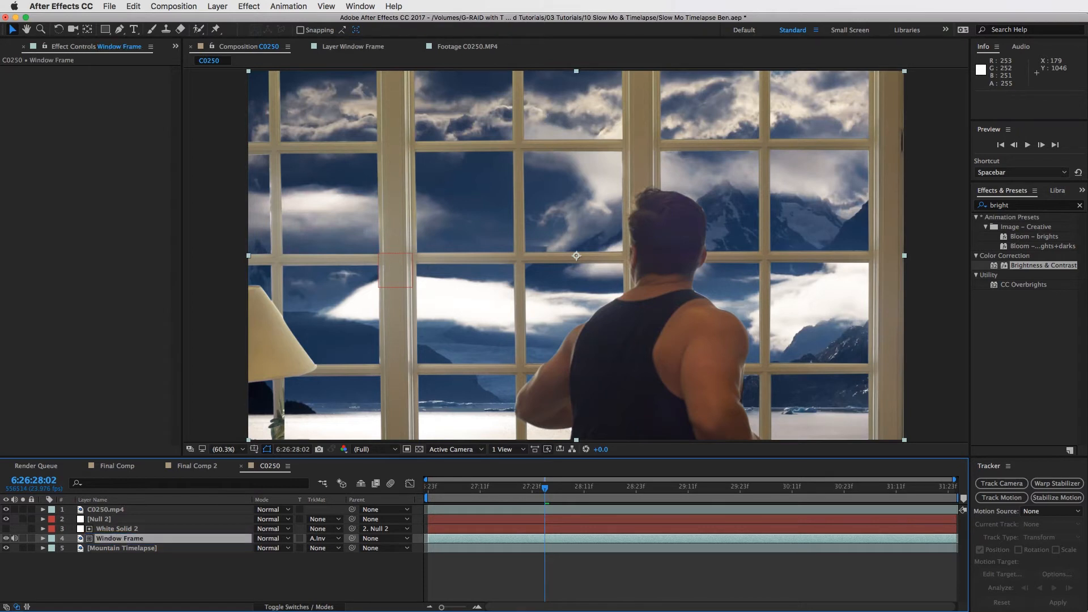
- Rename the man's C0250.mp4 layer as ACTOR
click(104, 509)
key(Return)
text(ACTOR)
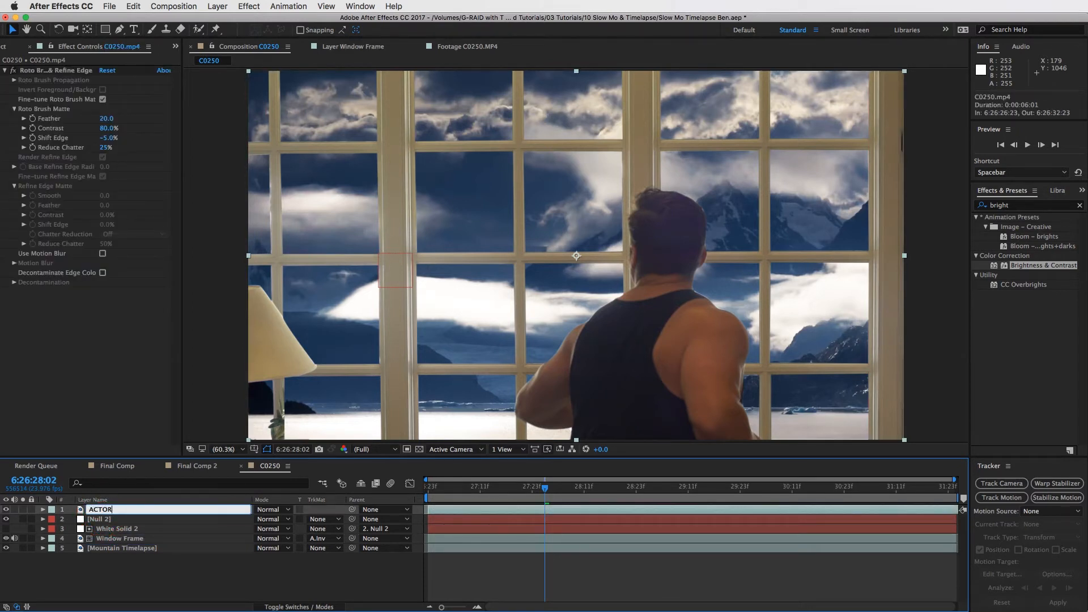
key(Return)
- Pre-compose Null 2, White Solid 2 and Window Frame into a new composition named Window Frame precomp
click(114, 519)
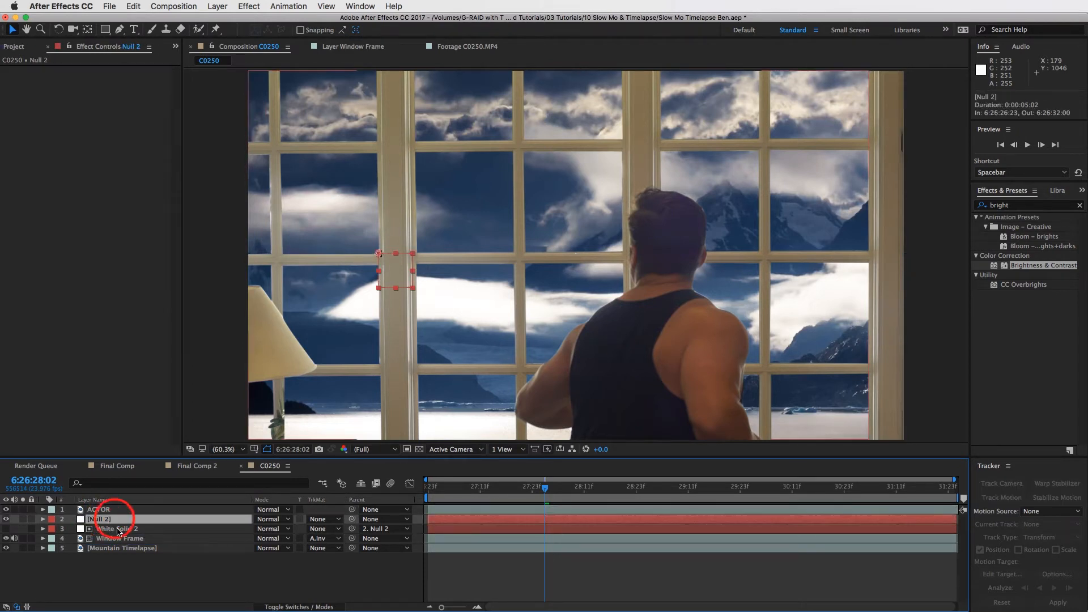
shift+click(113, 538)
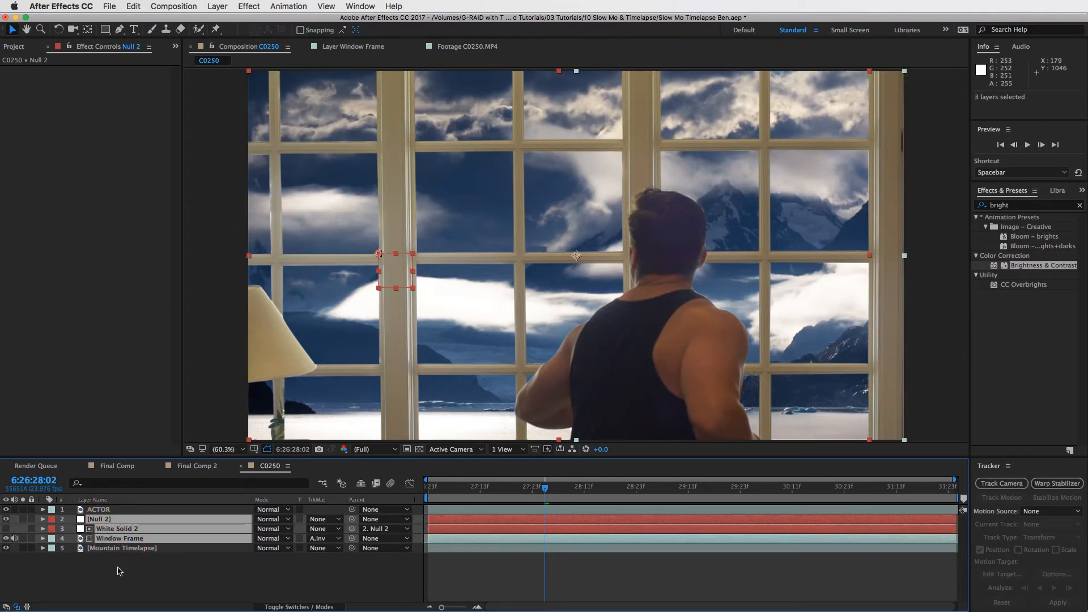
click(223, 6)
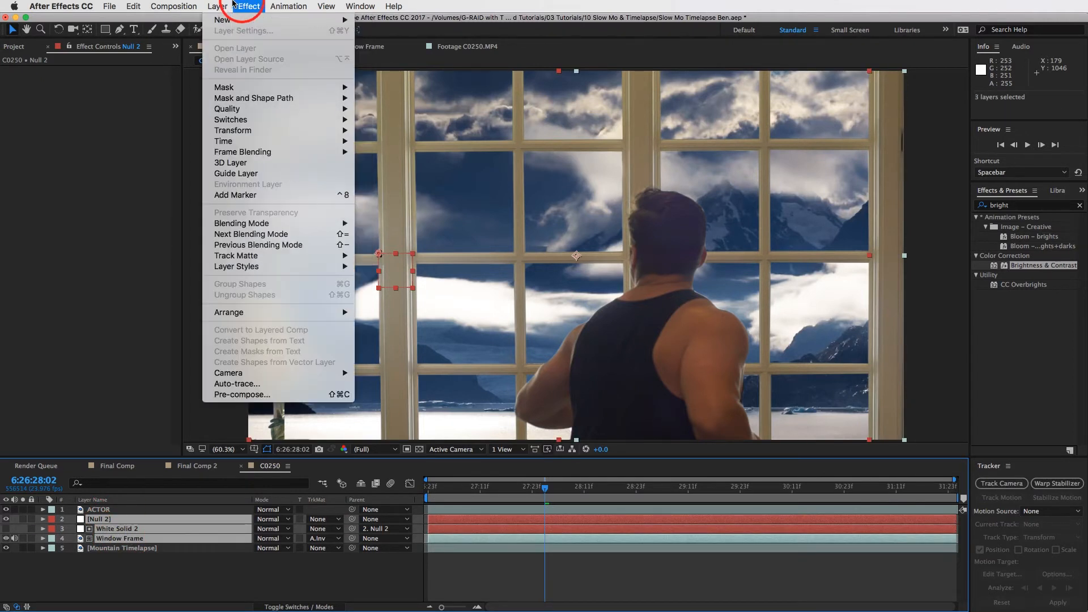
click(257, 396)
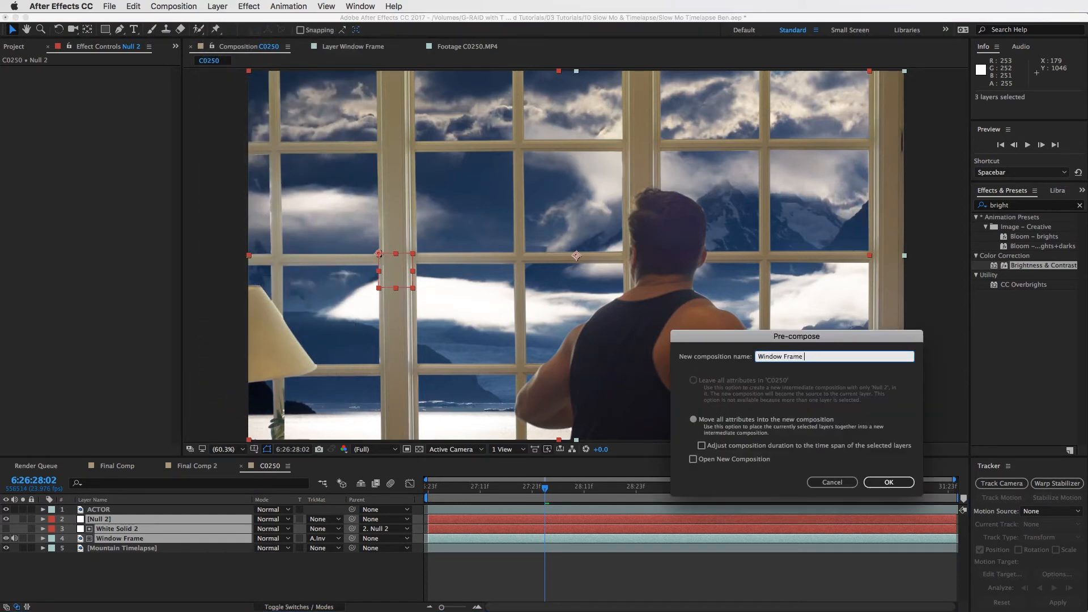
text(Window Frame precomp)
key(Return)
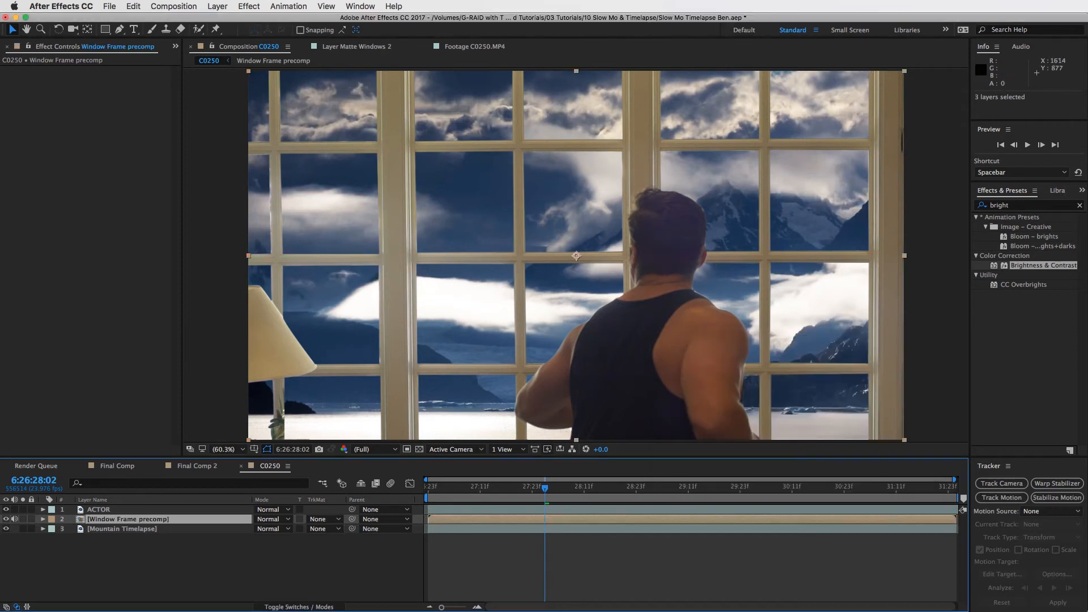
- Duplicate the Window Frame precomp layer and select the lower copy
click(626, 521)
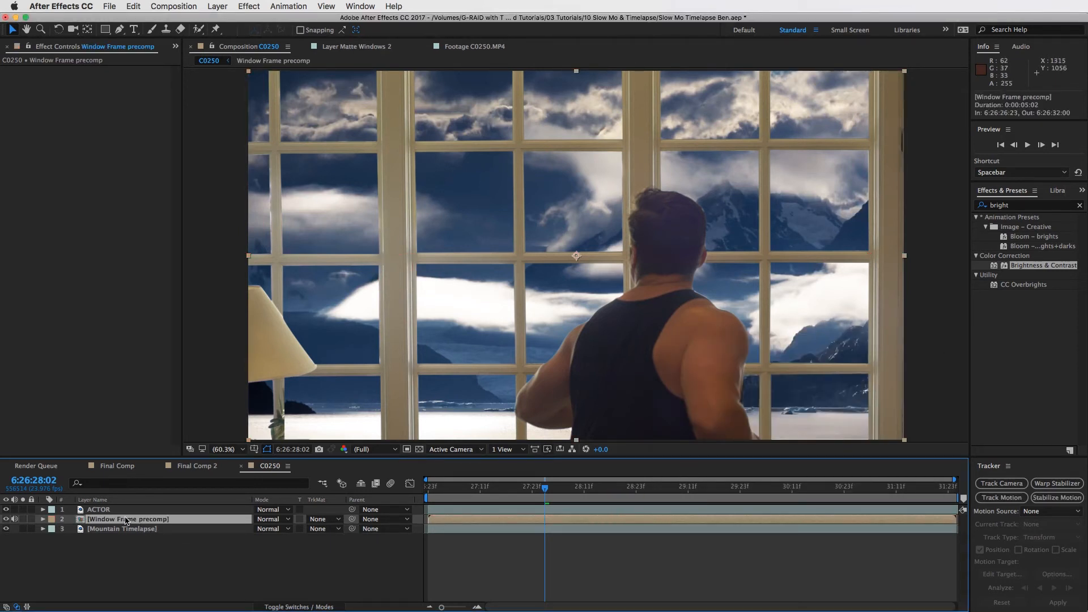
key(super+d)
click(146, 529)
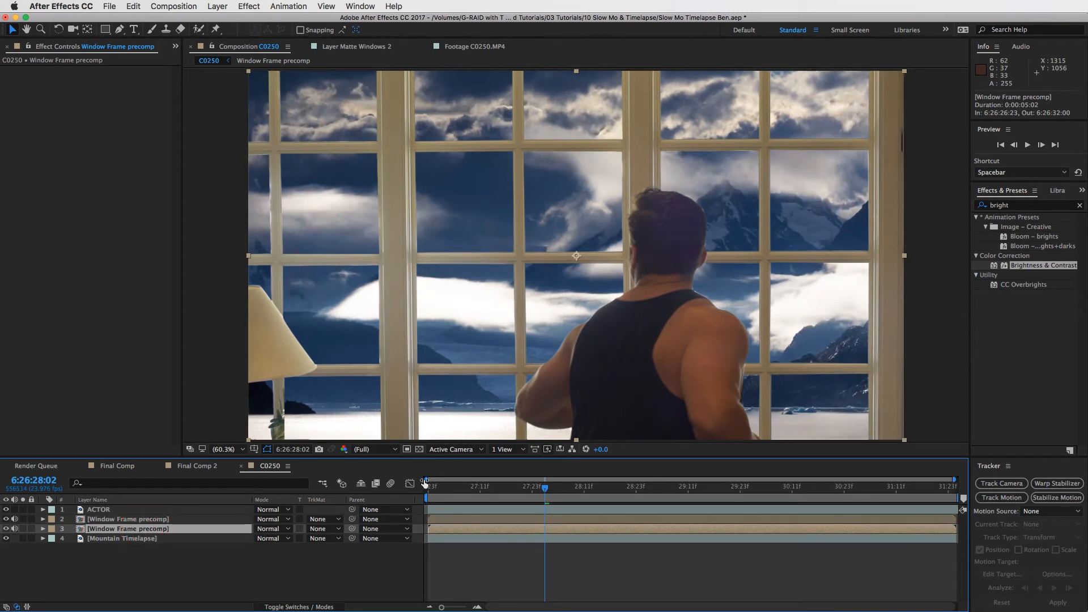
- Apply the 4-Color Gradient effect to the lower Window Frame precomp layer
click(1020, 206)
text(gra)
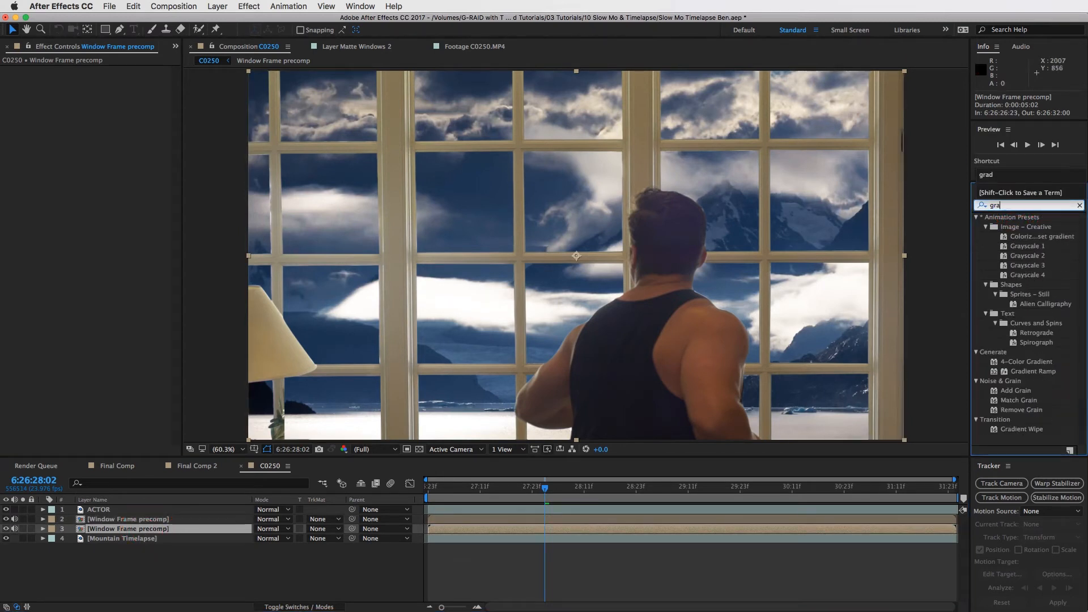
text(di)
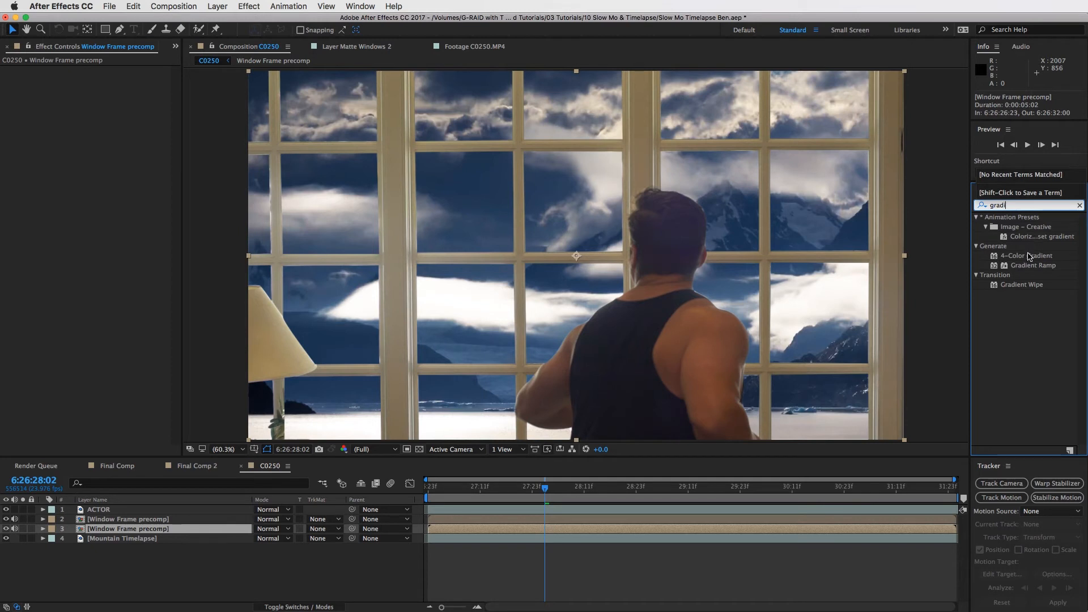
drag(1029, 259, 97, 223)
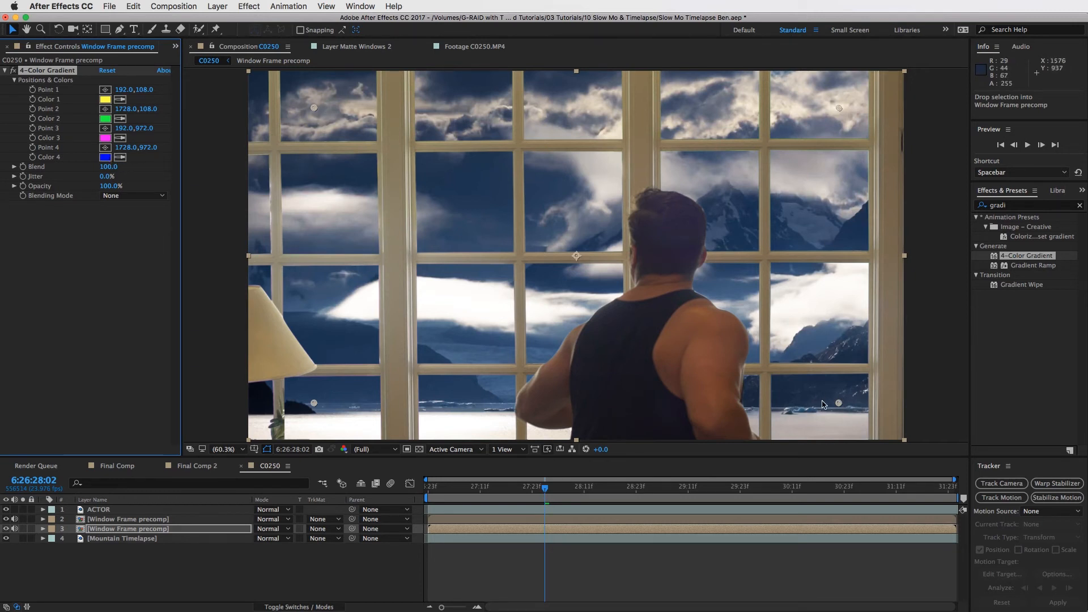
- Sample the bright water at the lower right for the gradient's Color 4, and lighten it to near white
click(121, 157)
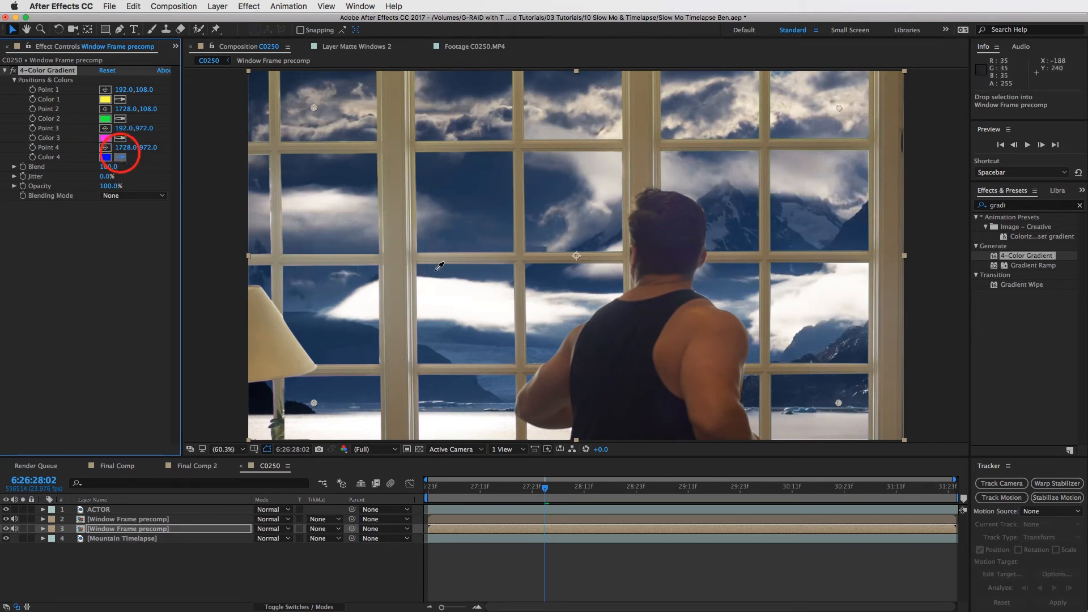
click(854, 424)
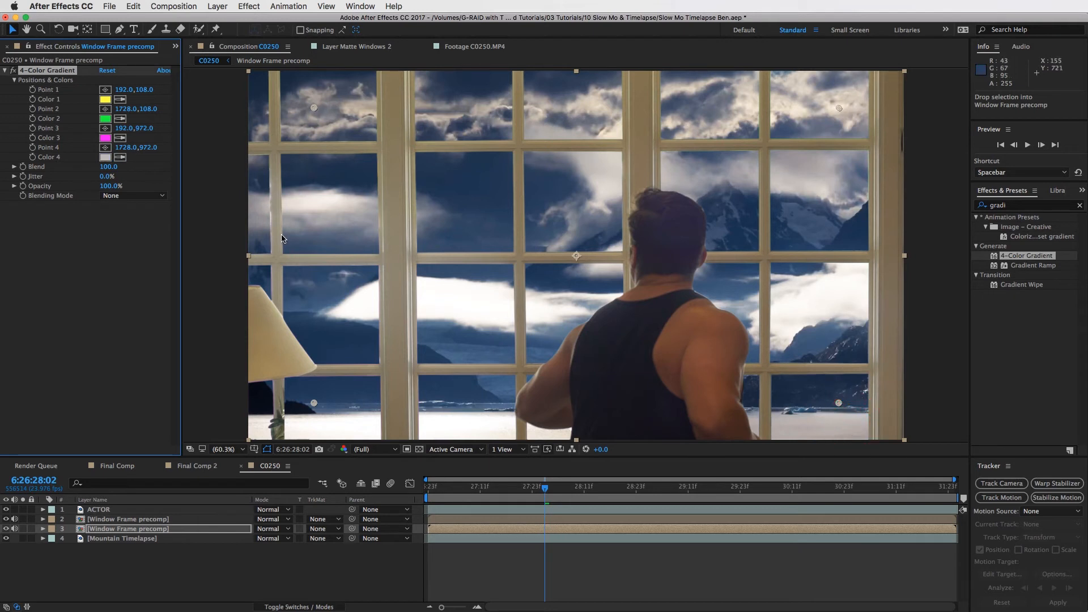
click(105, 157)
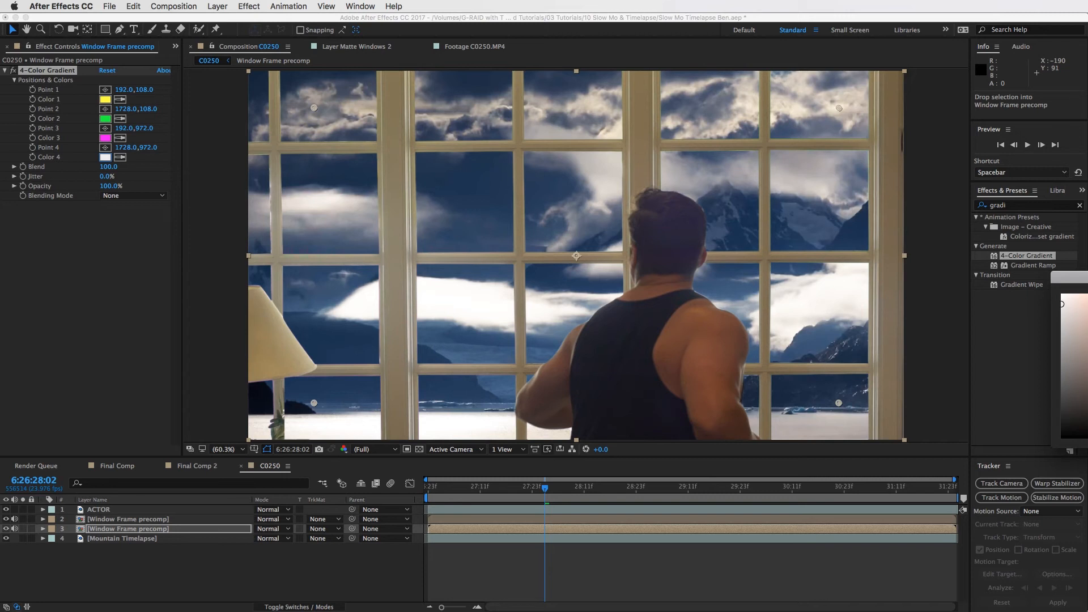
key(Return)
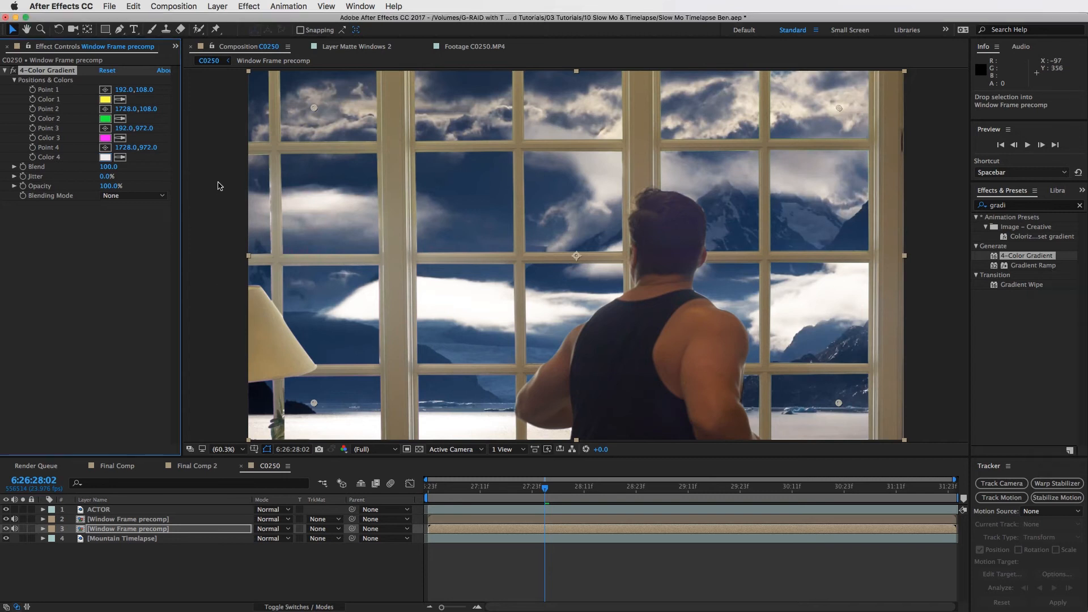
- Set Color 3 of the 4-Color Gradient to near white
click(105, 138)
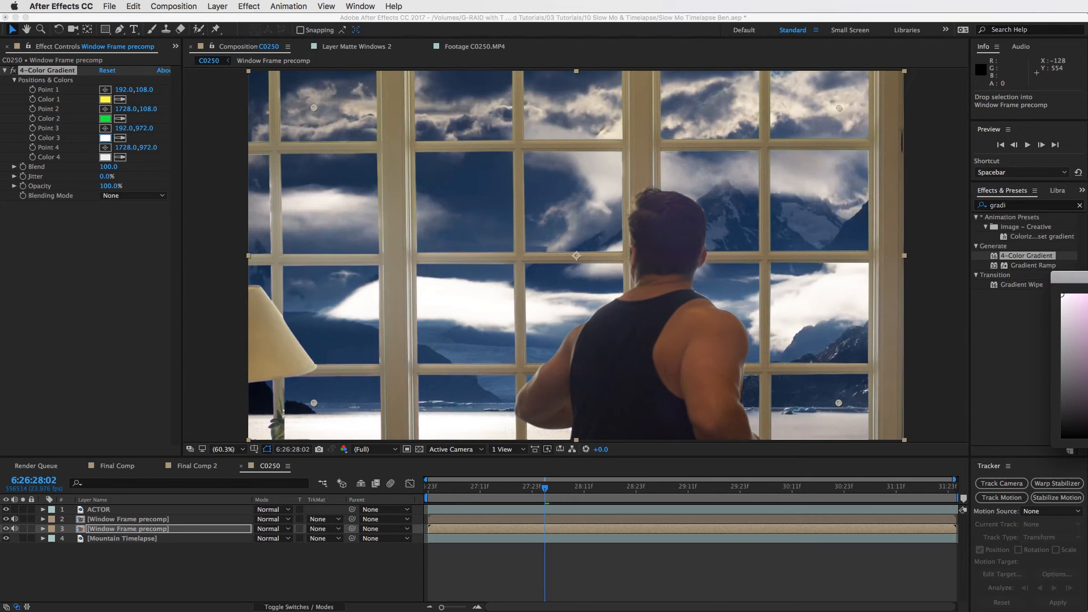
click(600, 251)
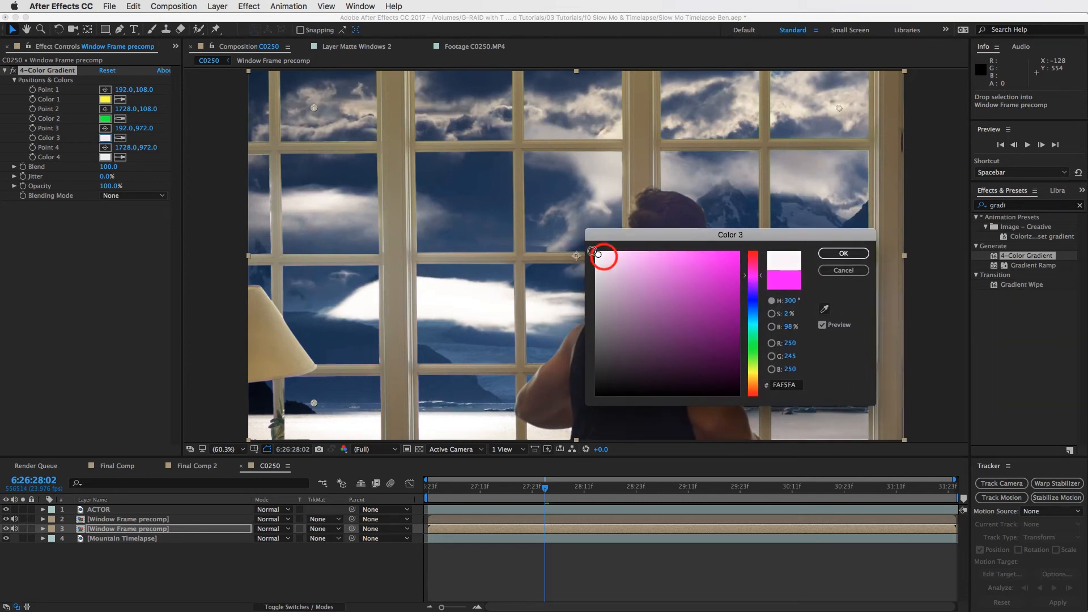
click(844, 254)
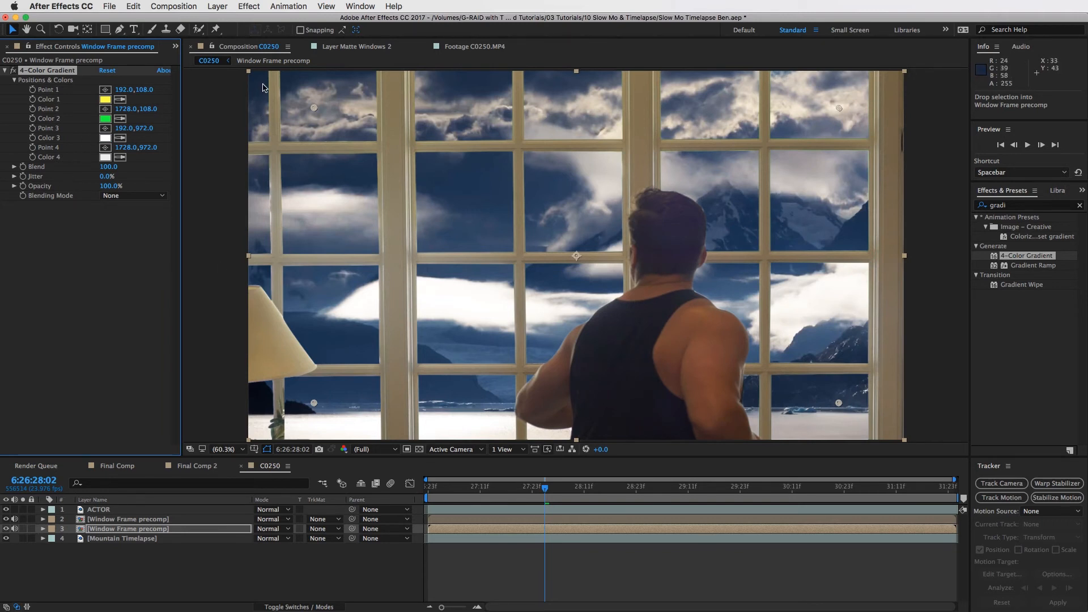
- Sample the dark blue sky in the image's upper left corner for the gradient's Color 1
click(104, 99)
click(825, 309)
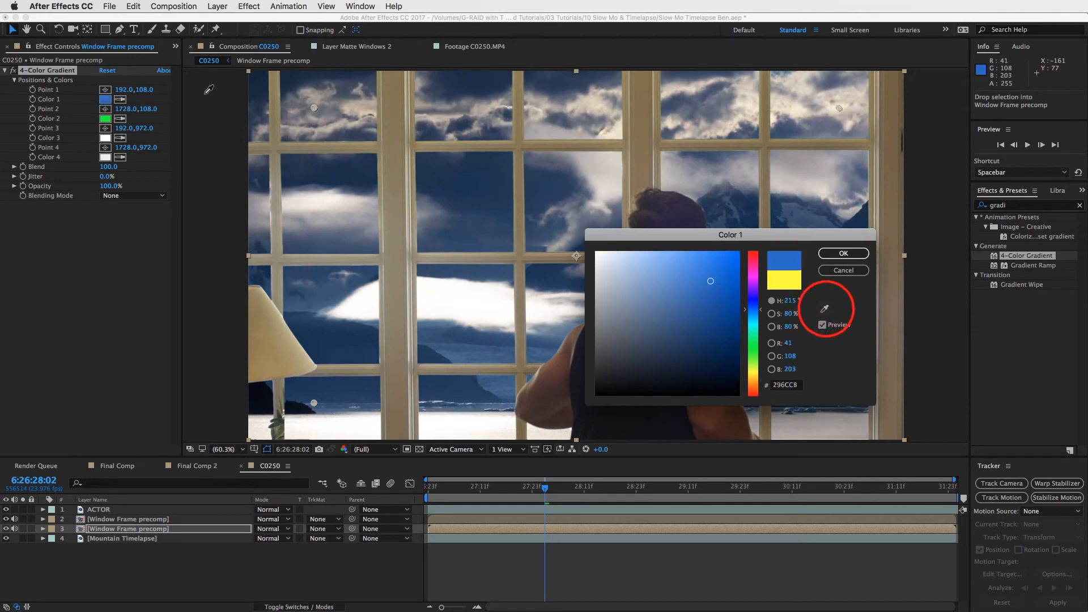
click(261, 79)
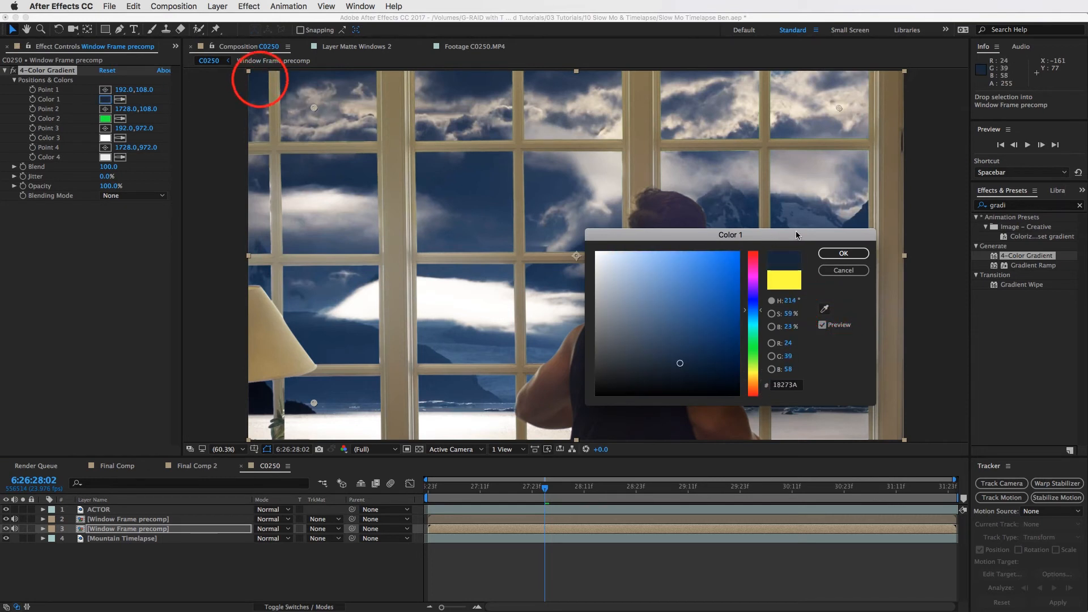
click(842, 253)
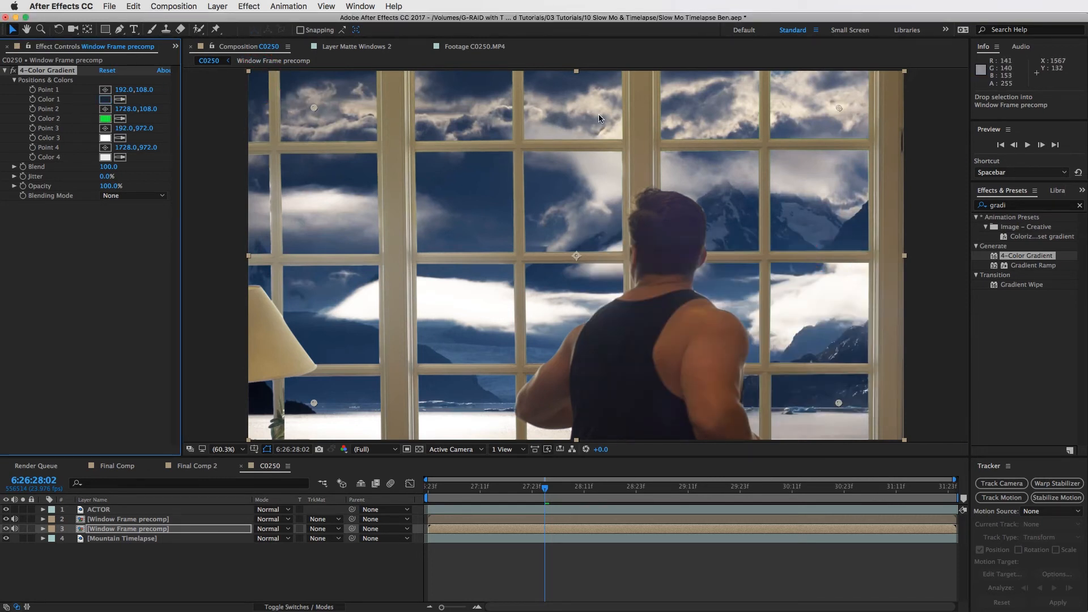
- Set the gradient's Color 2 to neutral grey, ADADAD
click(105, 118)
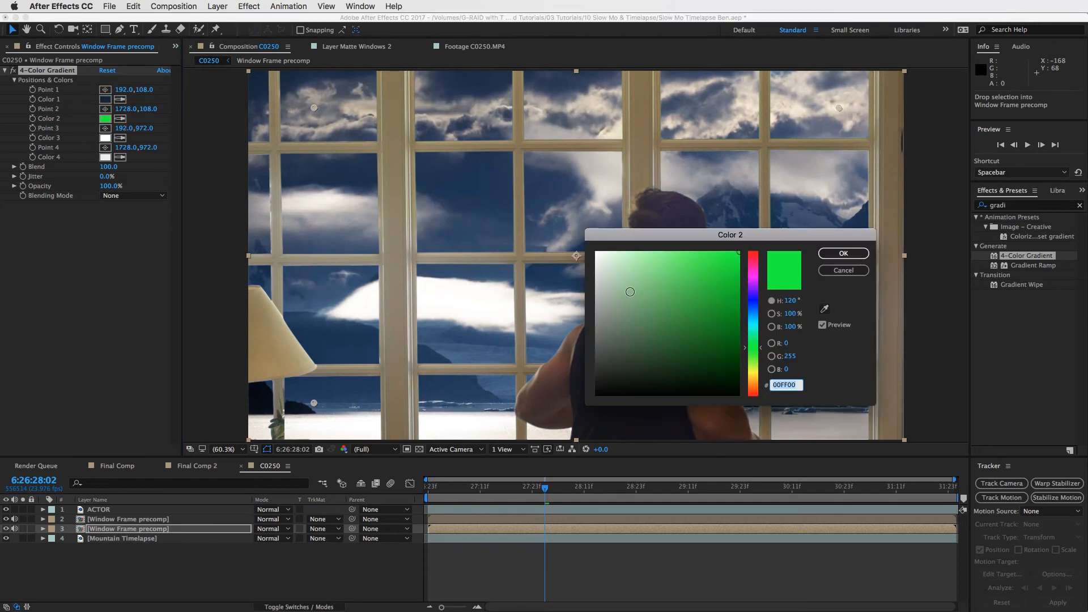
click(596, 298)
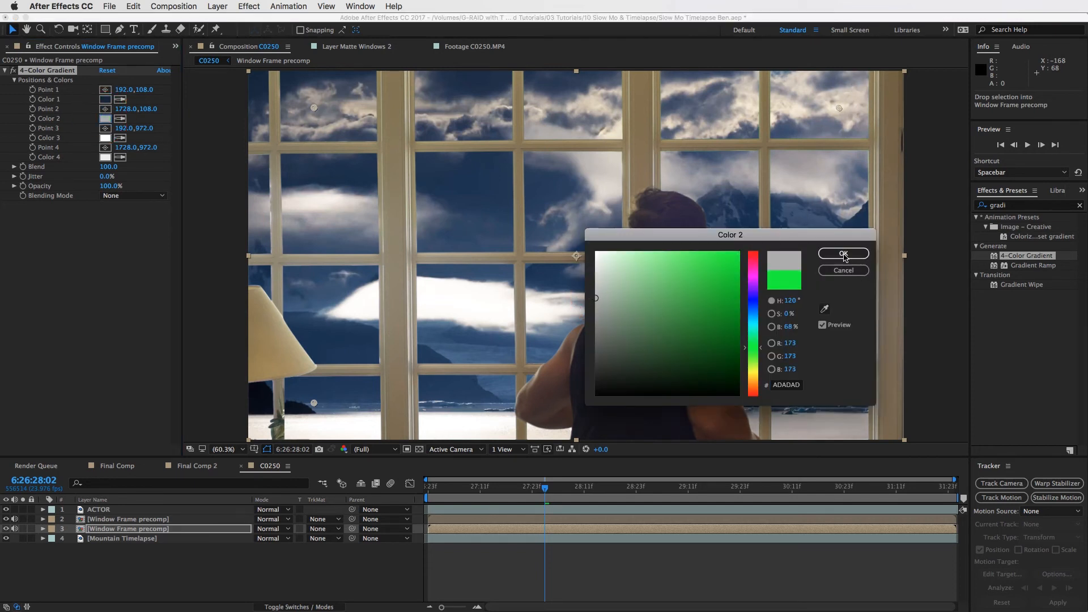
click(844, 255)
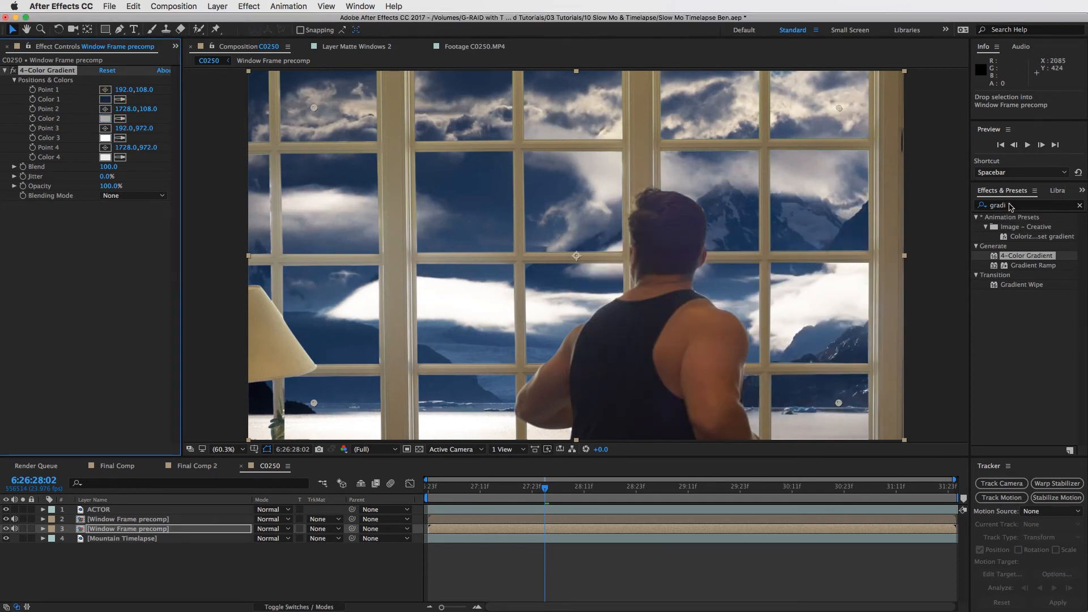
- Apply Fast Blur (Legacy) to the lower Window Frame precomp layer after the gradient, with Blurriness 20
click(1011, 206)
text(fast)
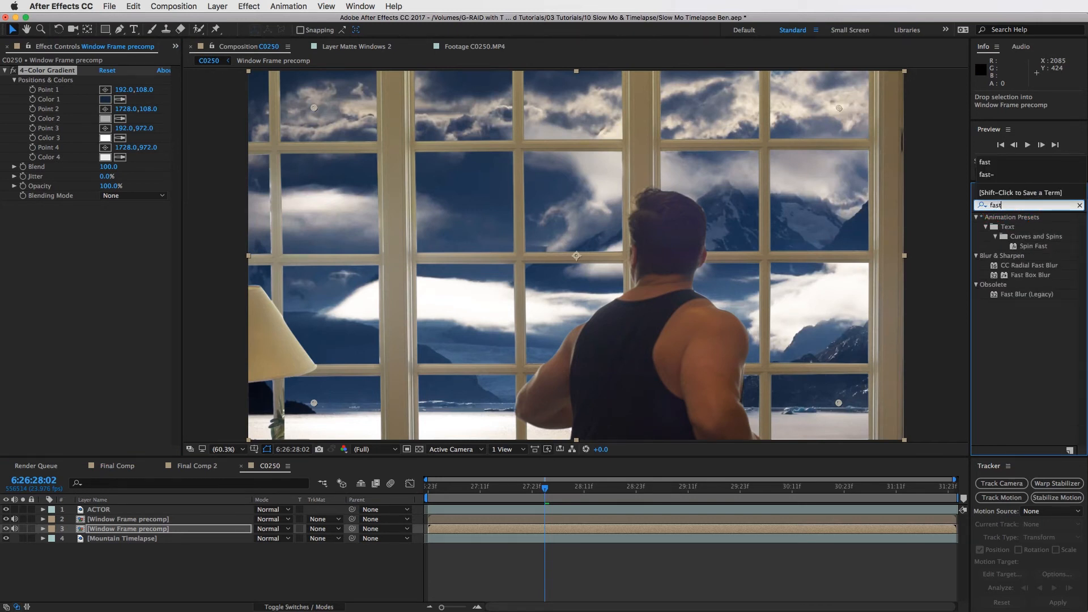
drag(1014, 295, 91, 308)
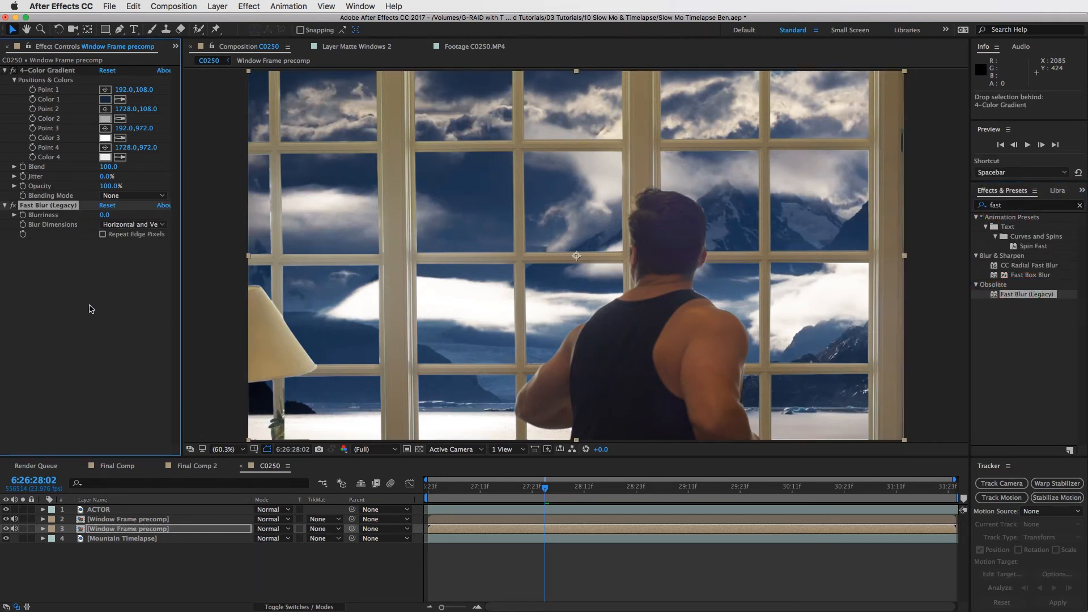
click(106, 215)
key(Return)
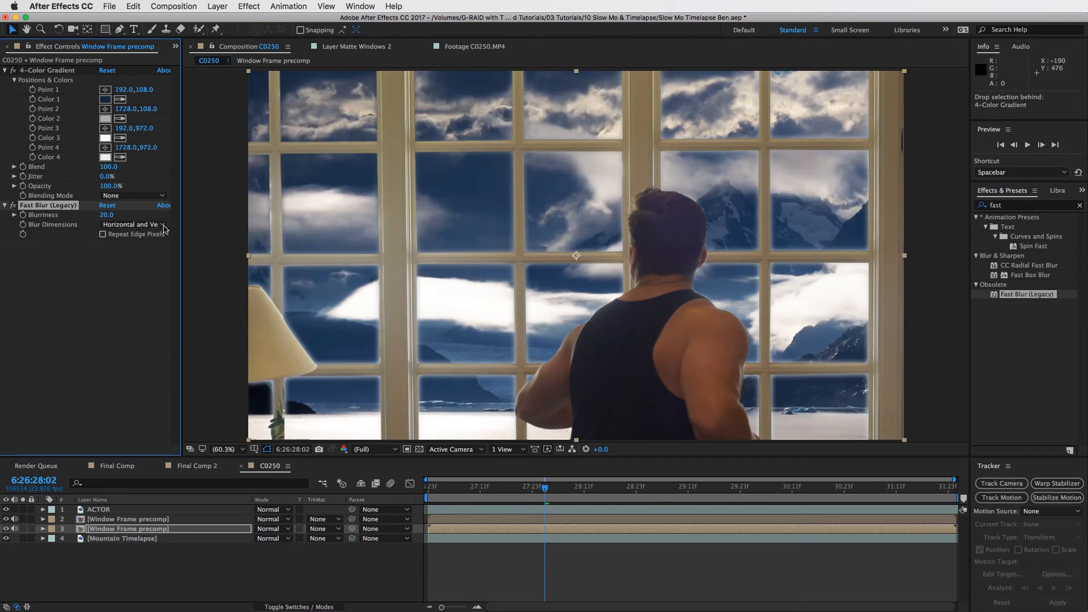
- Reduce the Fast Blur's Blurriness to 15 and scrub through the composition to check the glow around the window frame
click(106, 214)
click(105, 214)
text(15)
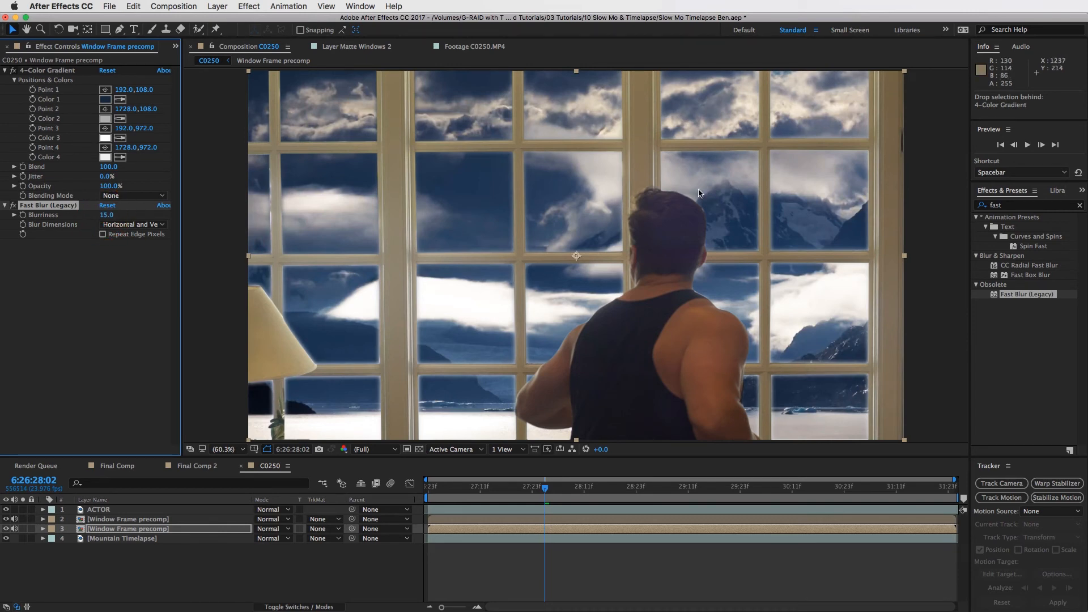
drag(545, 487, 916, 490)
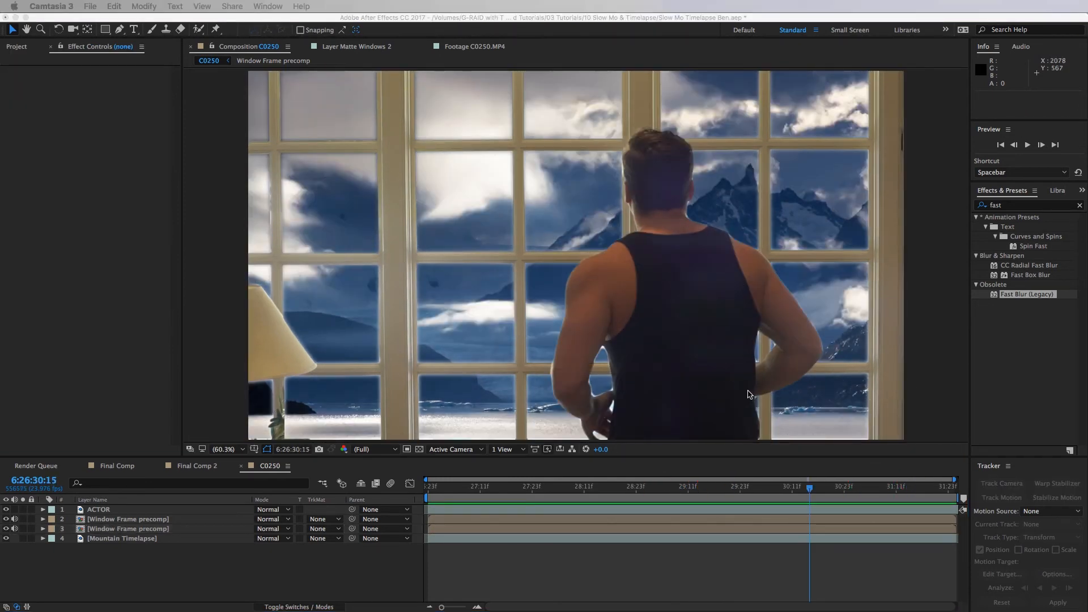
click(744, 492)
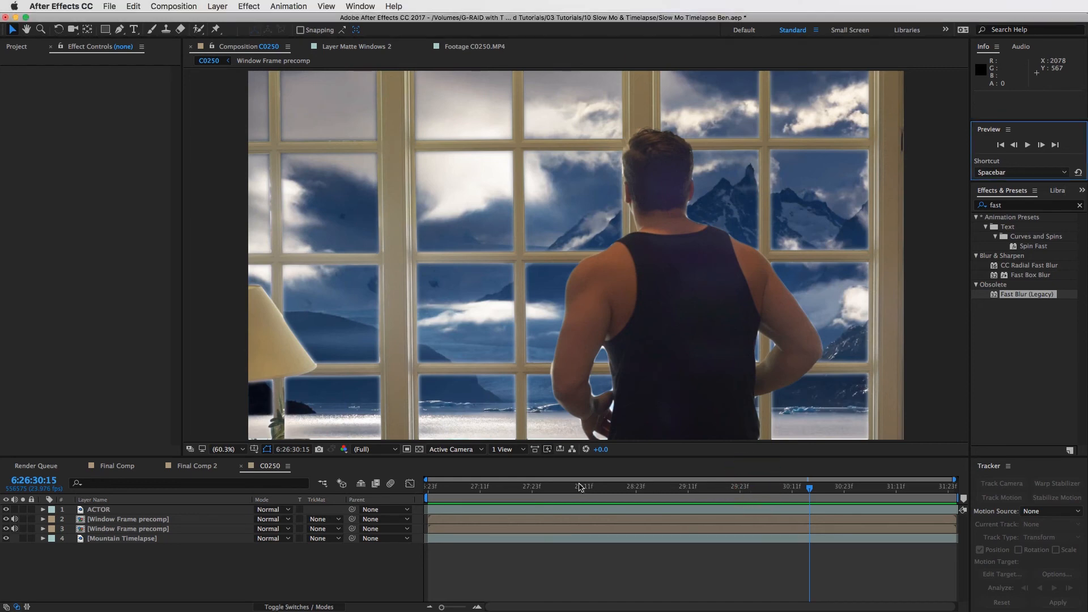
drag(539, 490, 437, 490)
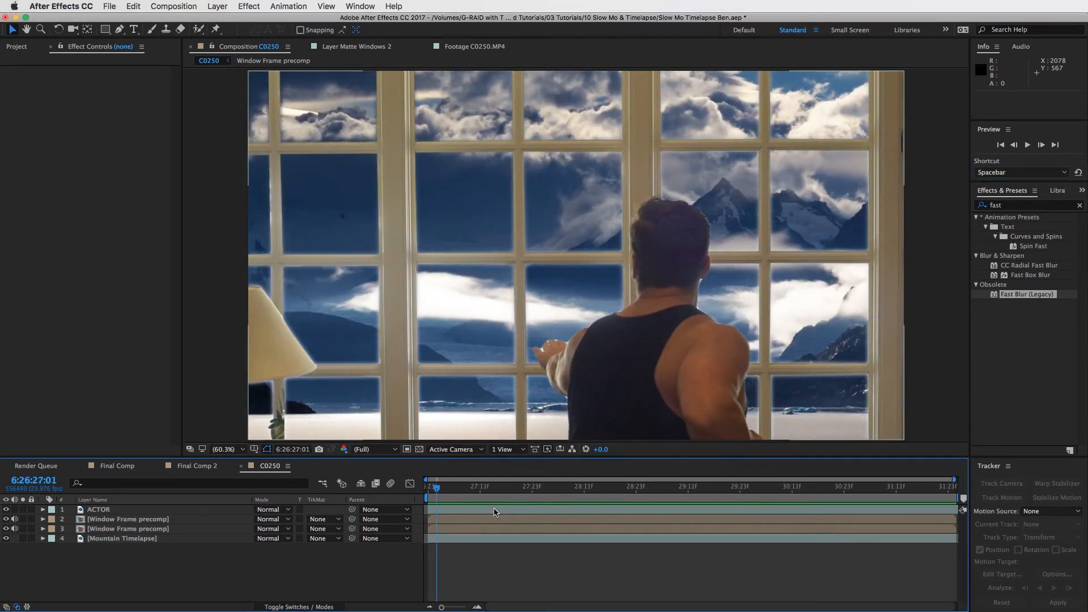
- Pre-compose all four layers into a new composition named Slow mo Comp
click(493, 509)
shift+click(490, 540)
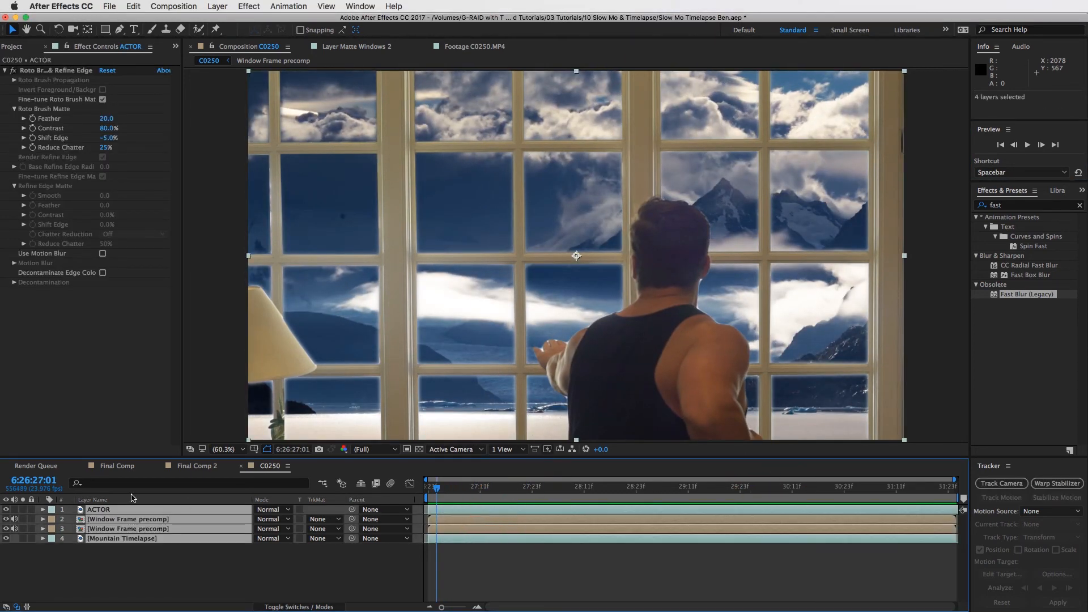
click(218, 6)
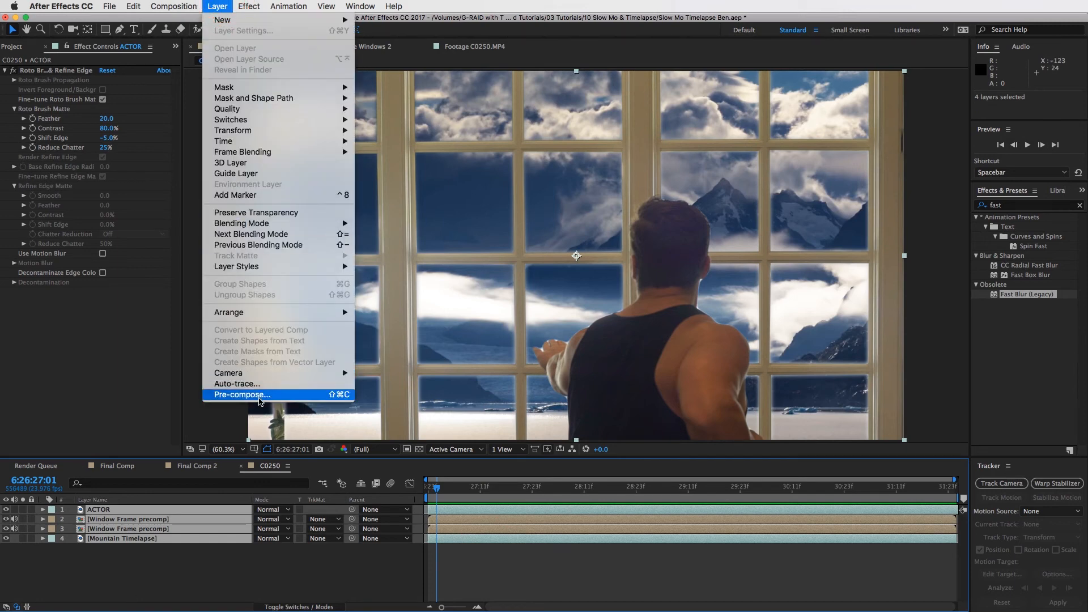
click(261, 391)
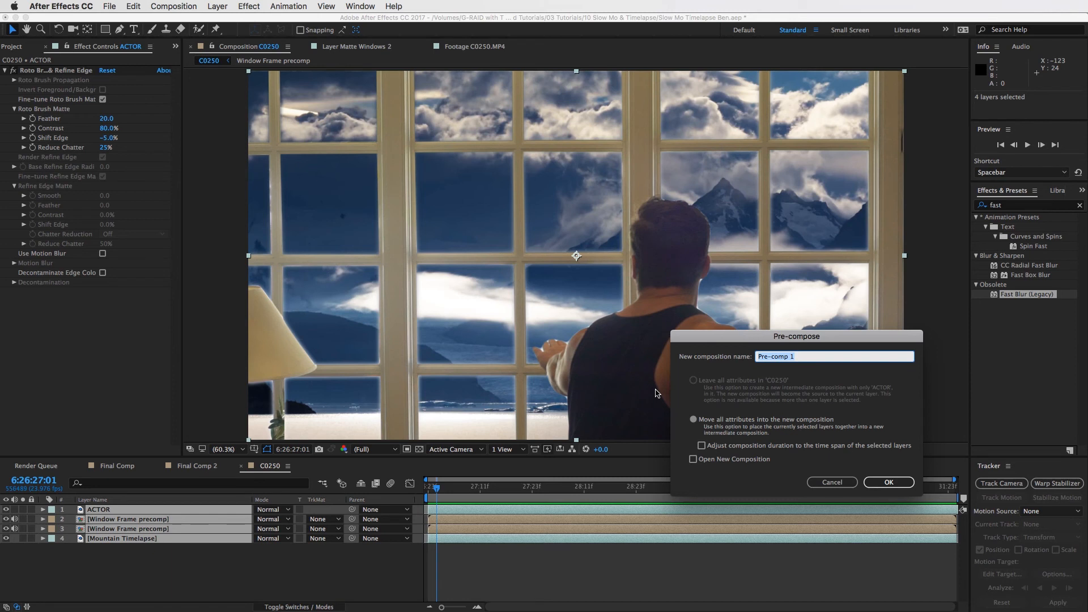
text(Slow mo Comp)
key(Return)
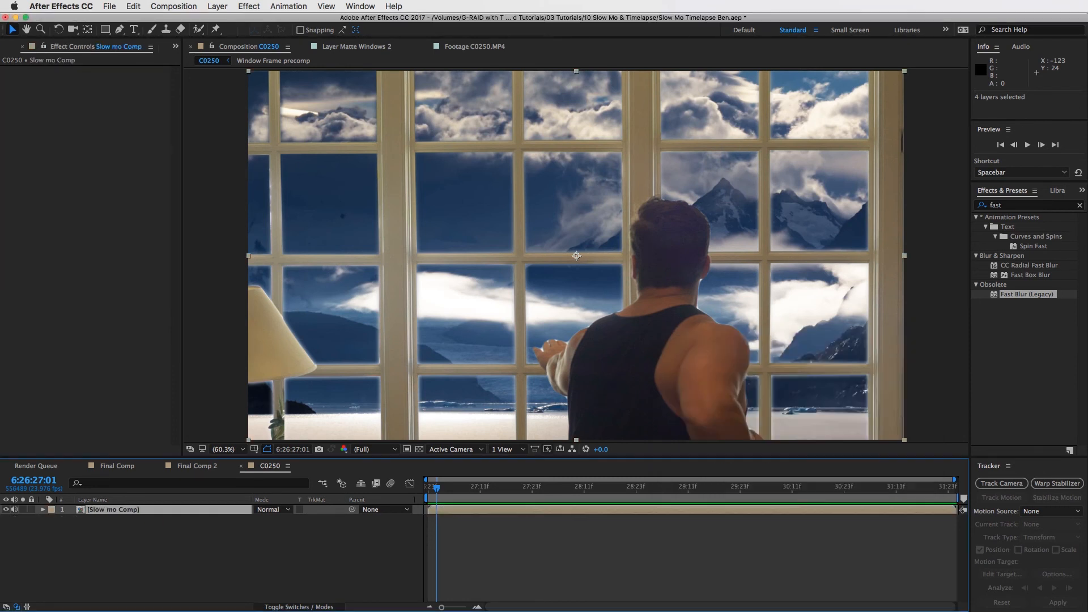
- Add a Scale keyframe of 100% to the Slow mo Comp layer at its start, 6:26:26:23
key(s)
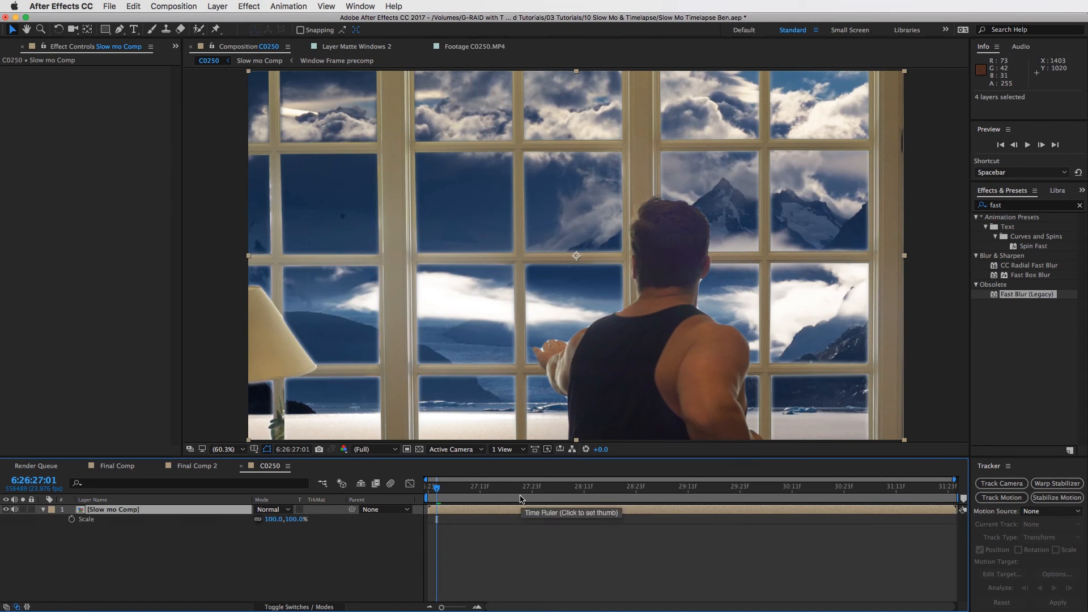
drag(442, 491, 429, 487)
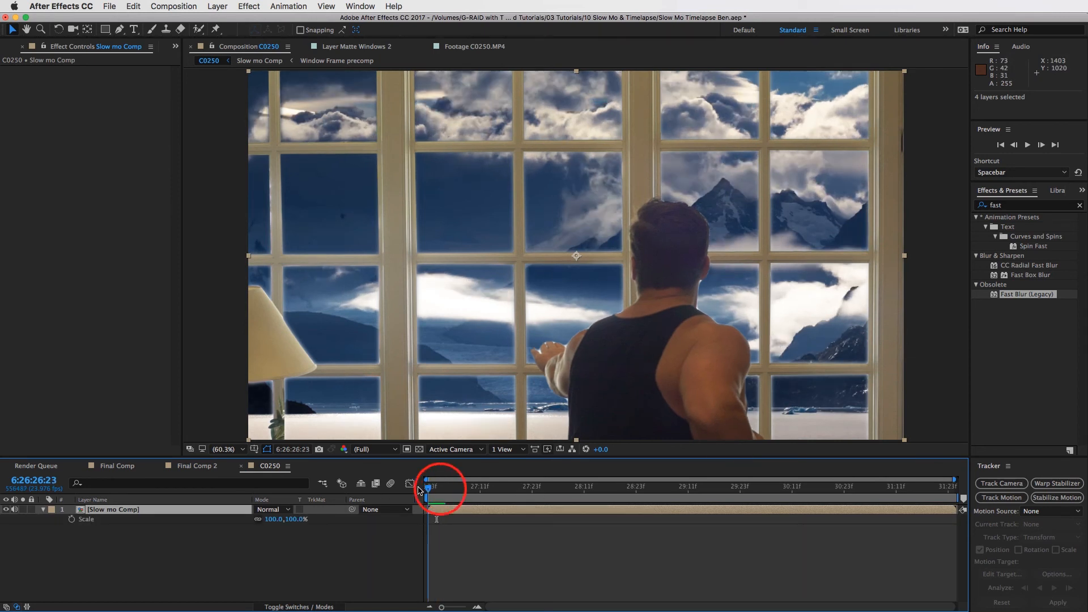
click(72, 519)
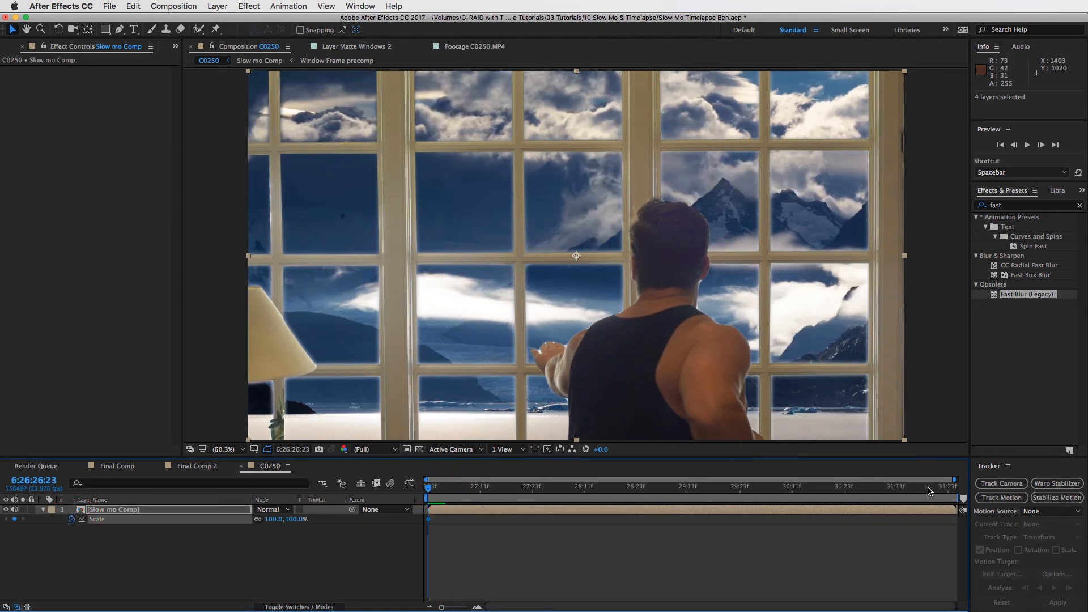
- Set the Slow mo Comp layer's Scale to 110% at 6:26:32:00 and preview the slow push-in from near the start
click(949, 487)
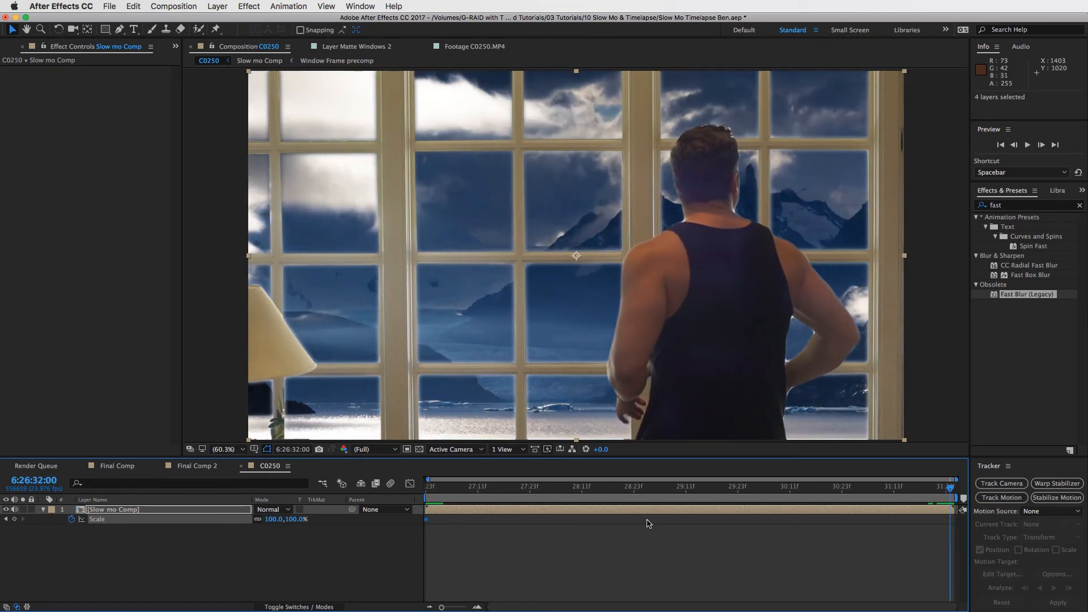
click(269, 519)
text(110)
key(Return)
click(461, 486)
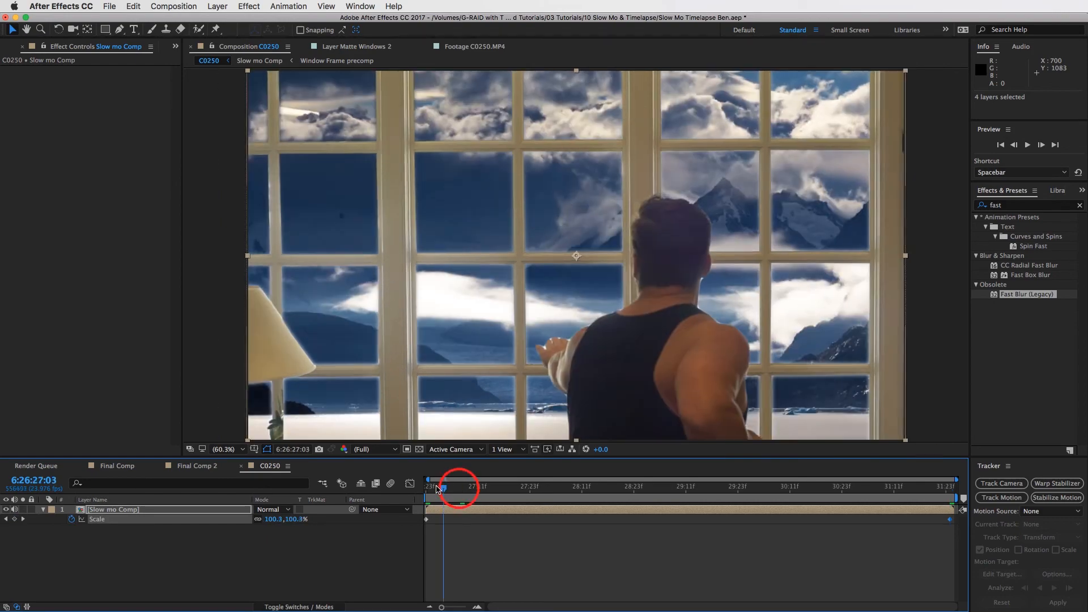
key(space)
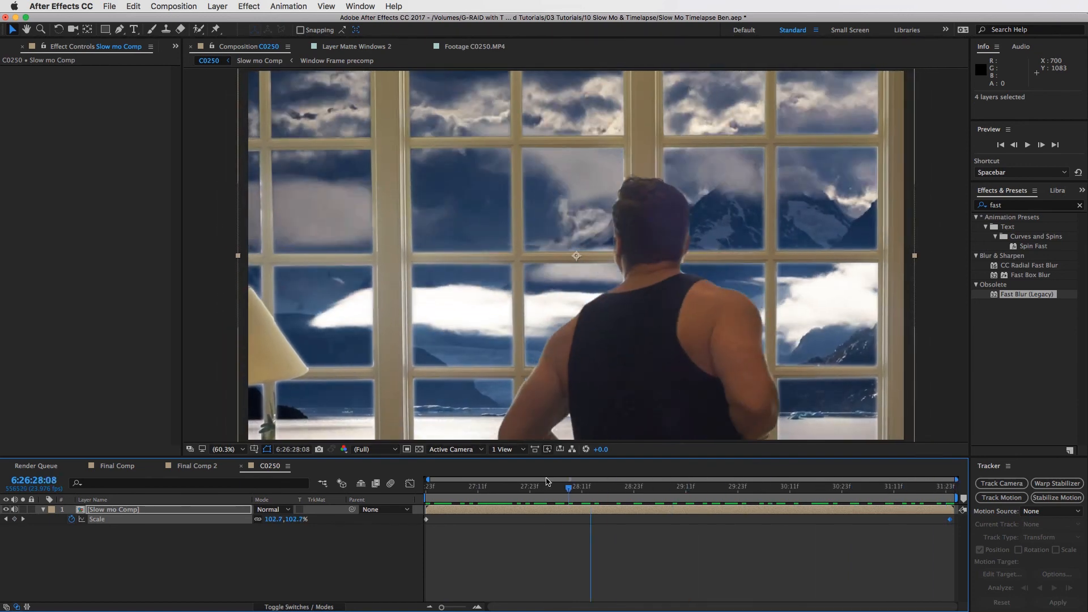
click(434, 485)
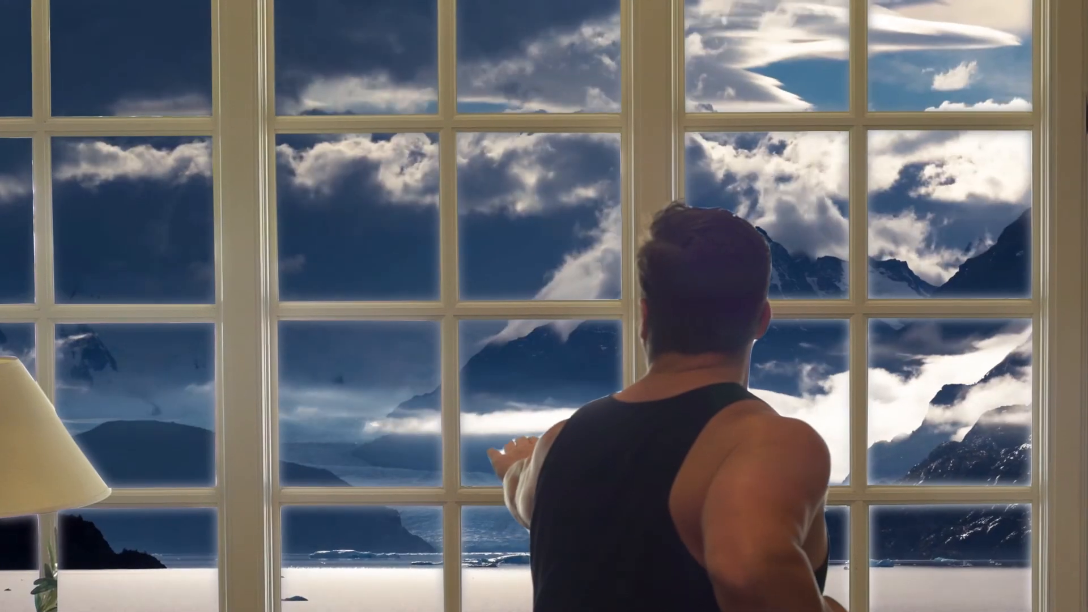